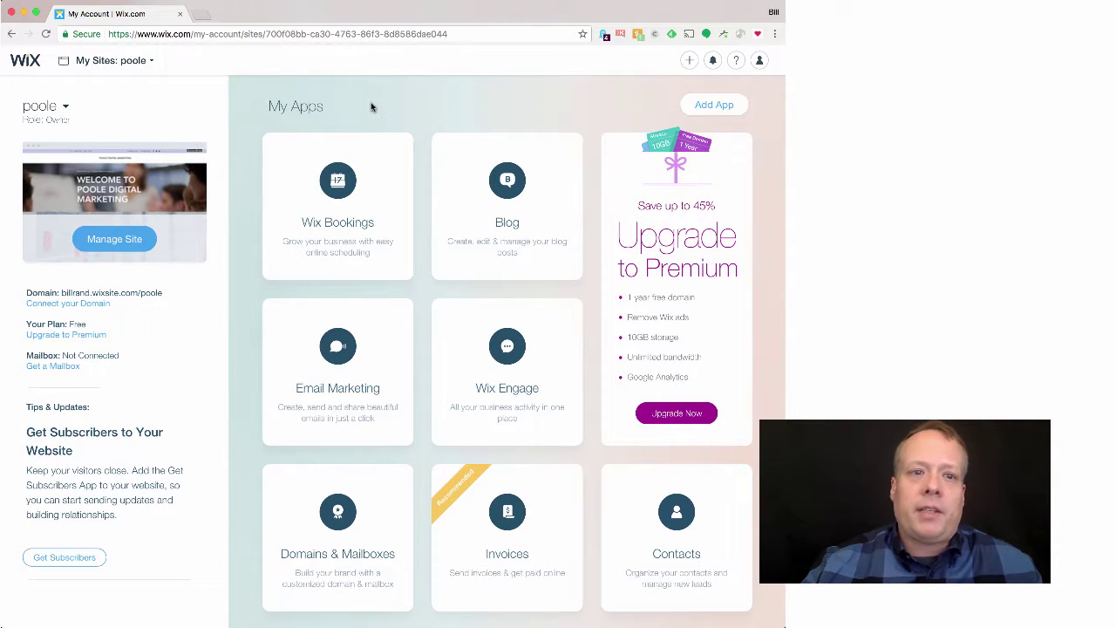
# Step: From My Sites, create a new site and choose the Business category
pyautogui.click(149, 61)
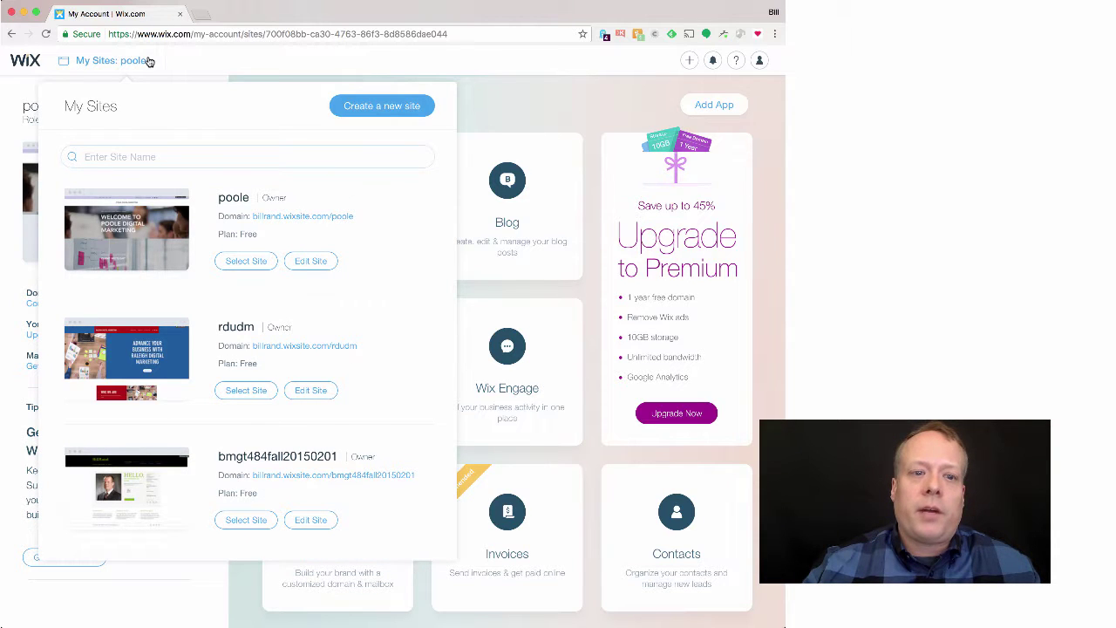
pyautogui.click(363, 109)
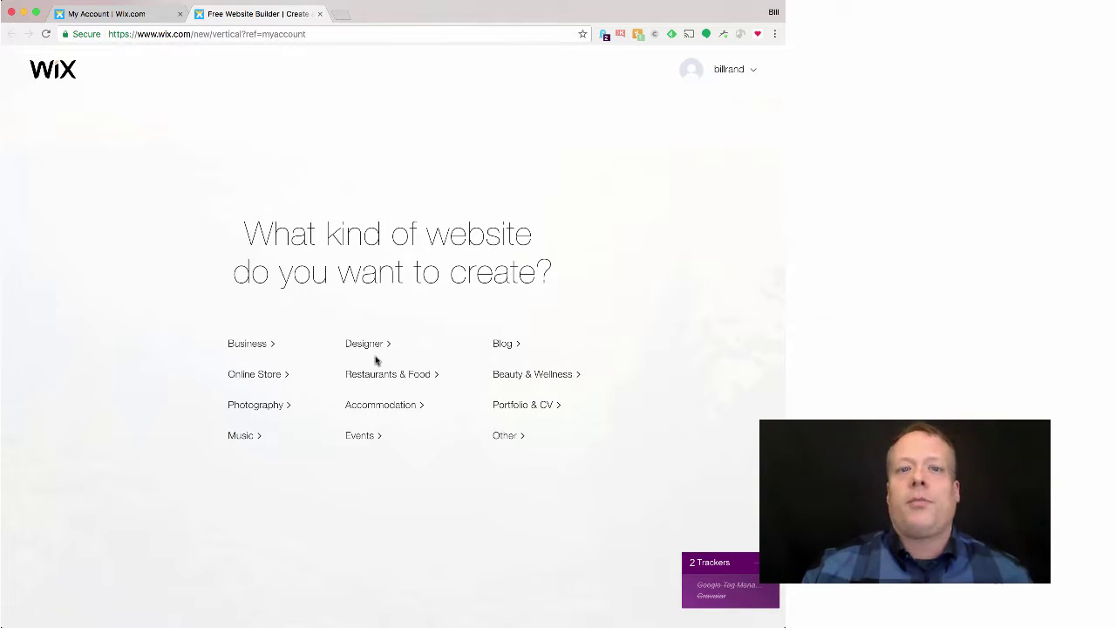
pyautogui.click(257, 348)
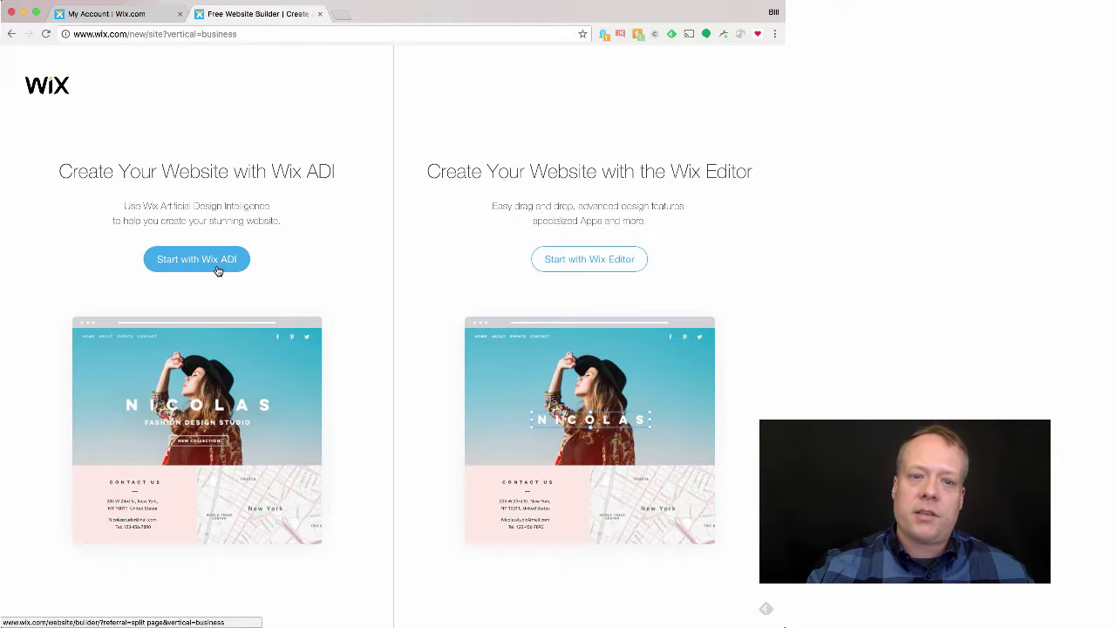
# Step: Start Wix ADI as a 'Digital Marketing Agency' site, adding a blog and bookings & appointments
pyautogui.click(217, 270)
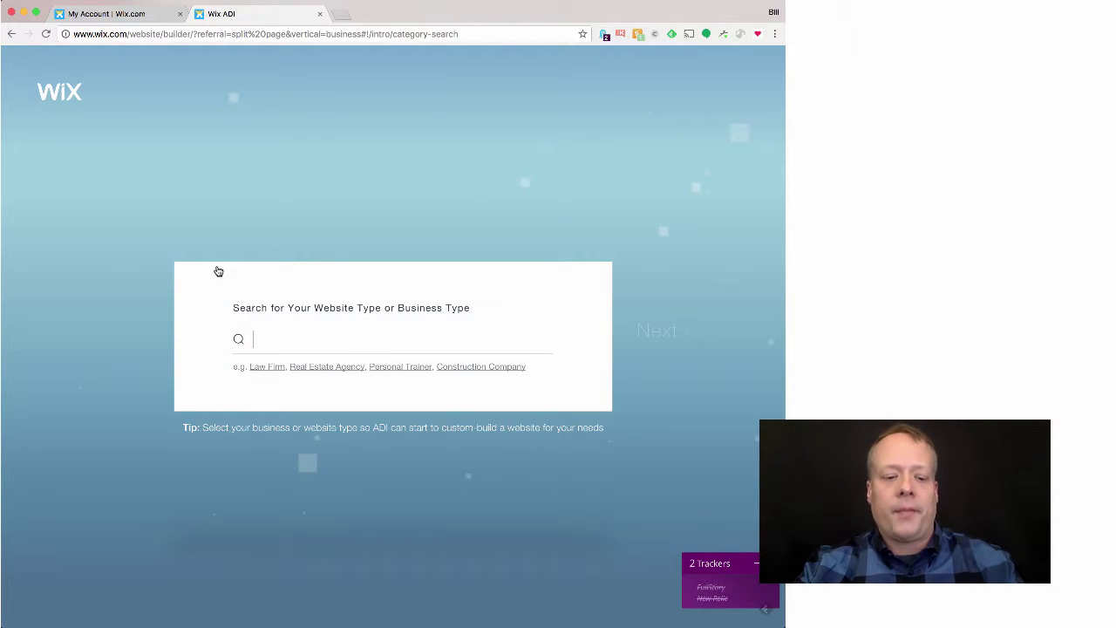
pyautogui.write('Digital ')
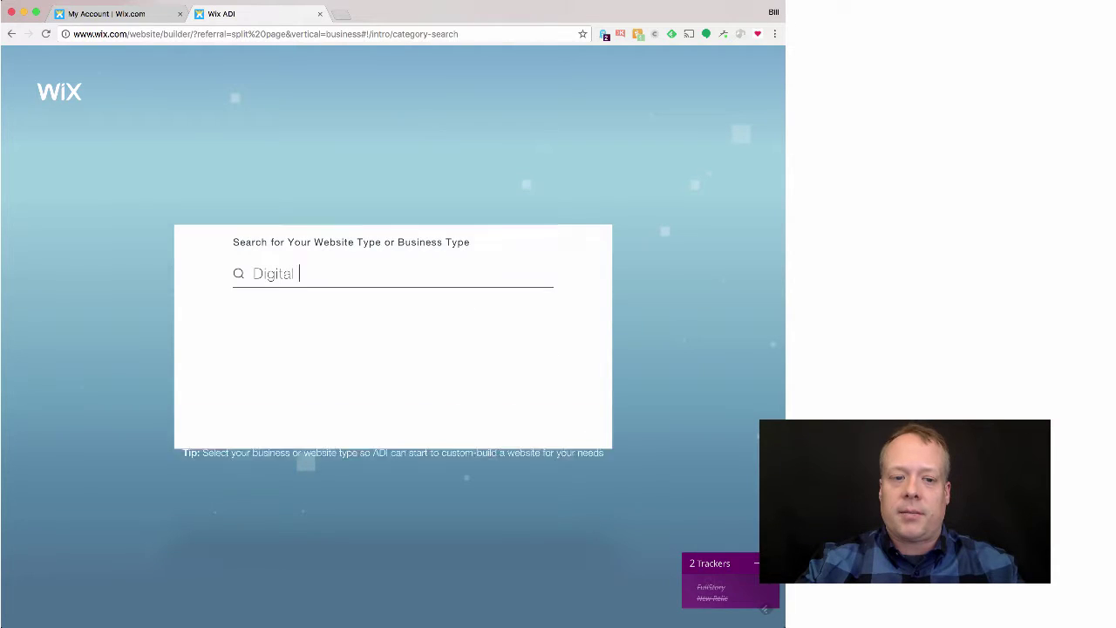
pyautogui.write('Marketing Ag')
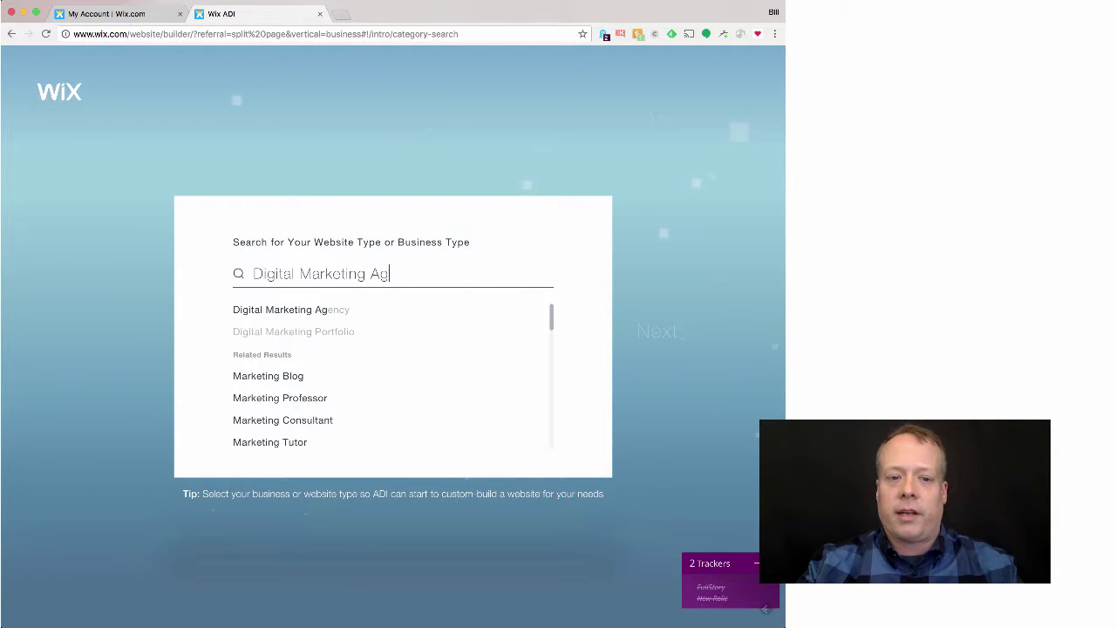
pyautogui.write('ency')
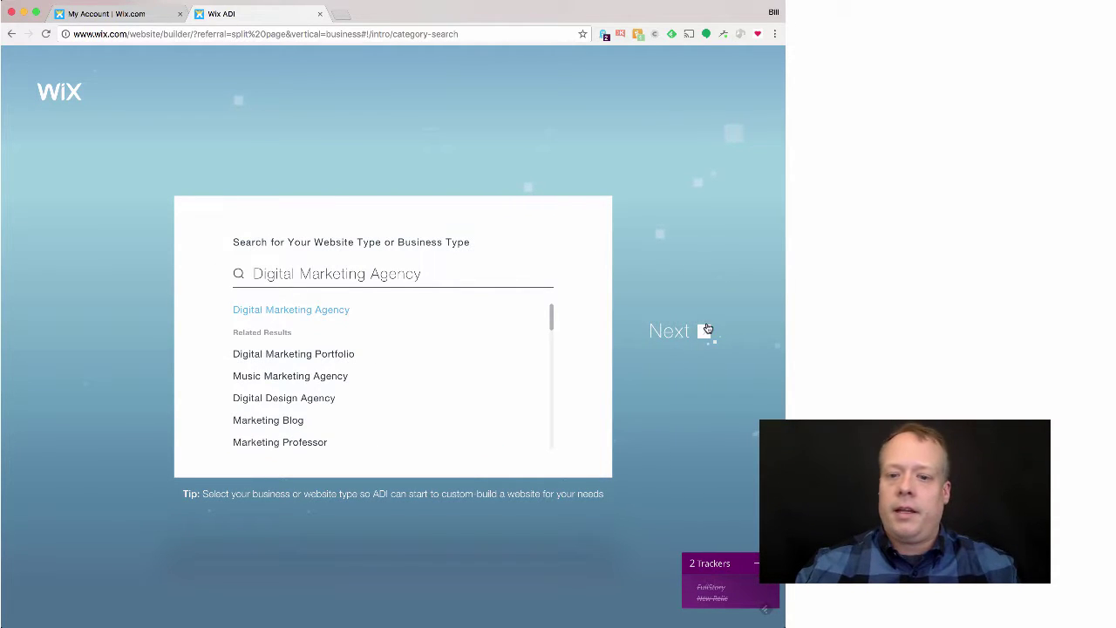
pyautogui.click(683, 334)
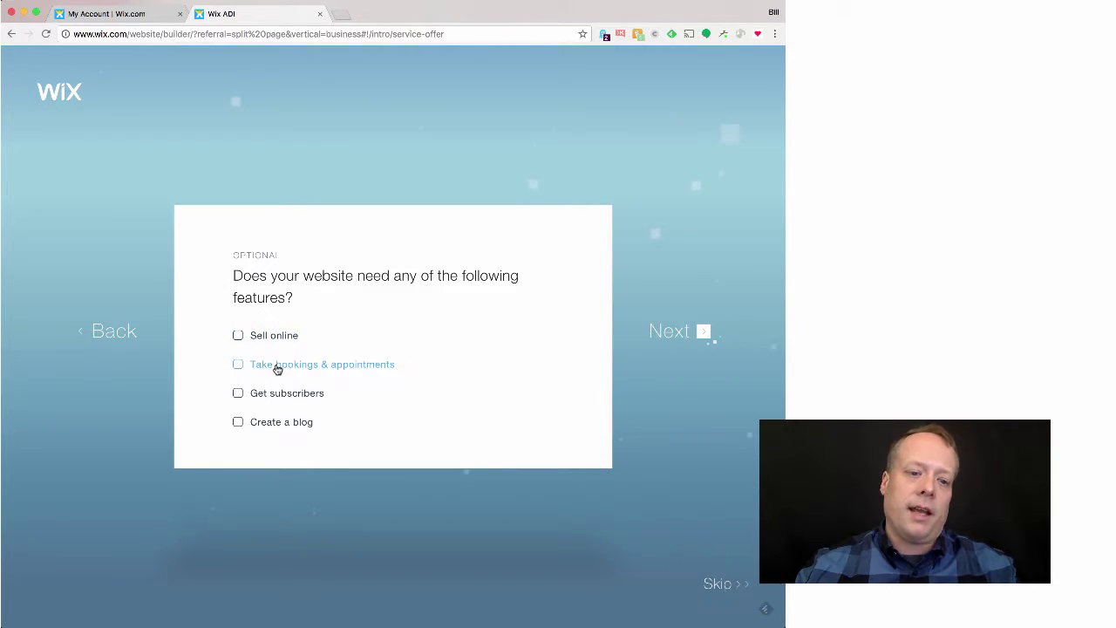
pyautogui.click(238, 423)
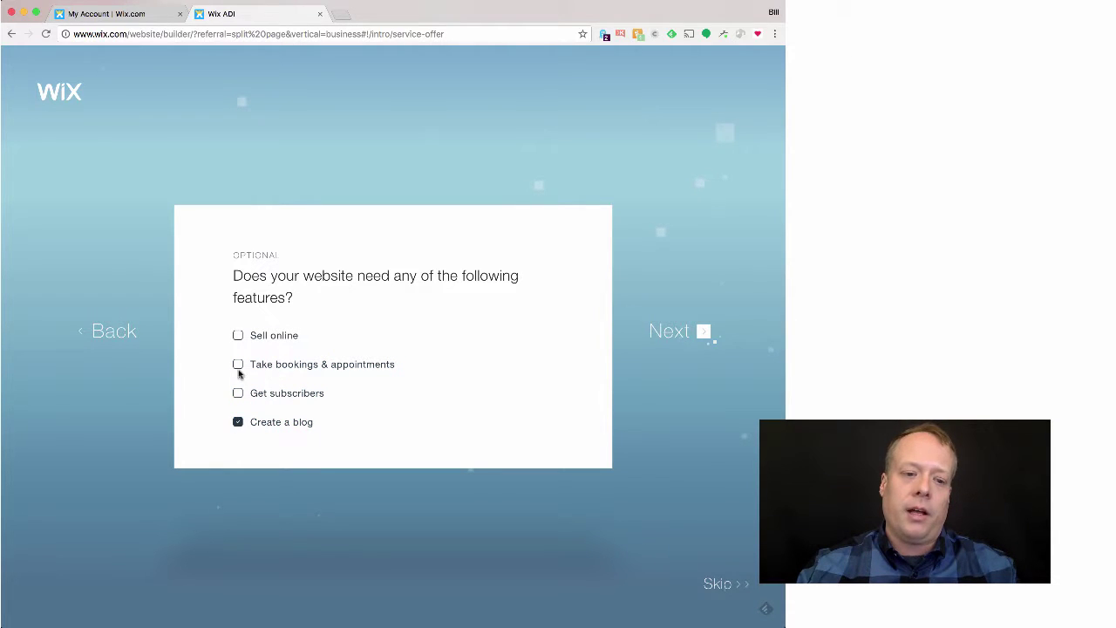
pyautogui.click(238, 365)
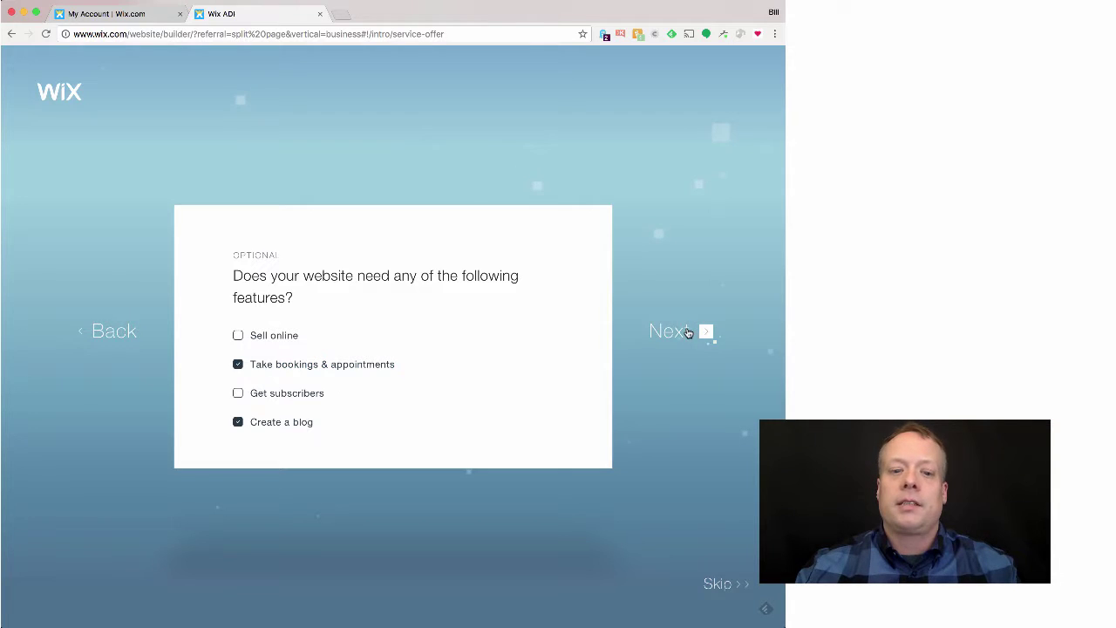
# Step: Confirm the features and enter 'Jenkins Digital Marketing' as the business name
pyautogui.click(689, 331)
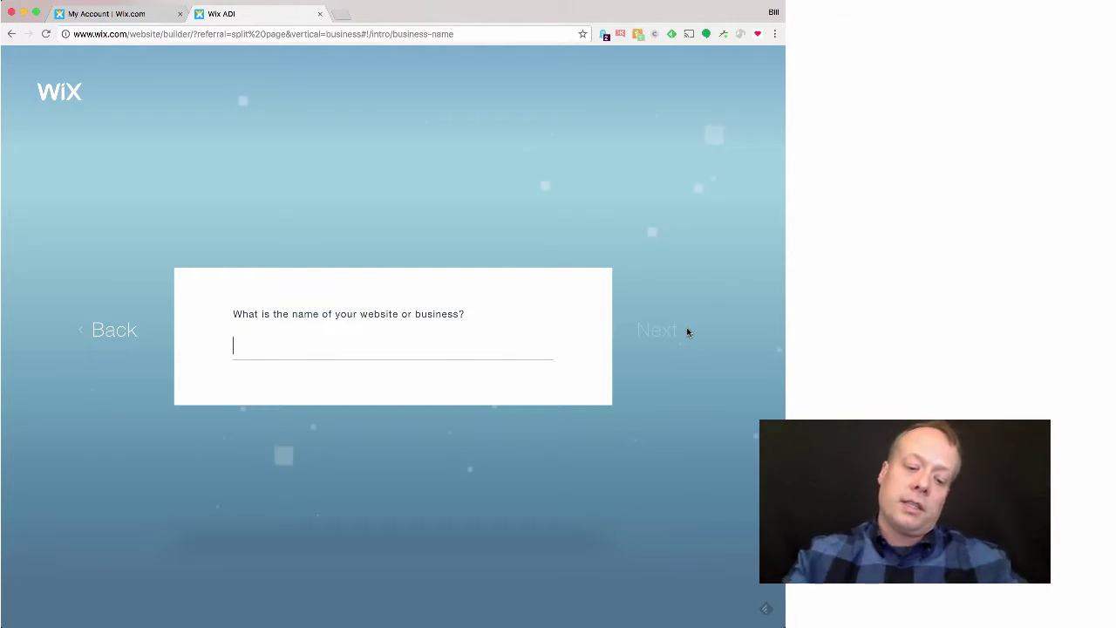
pyautogui.write('Jenkins Dig')
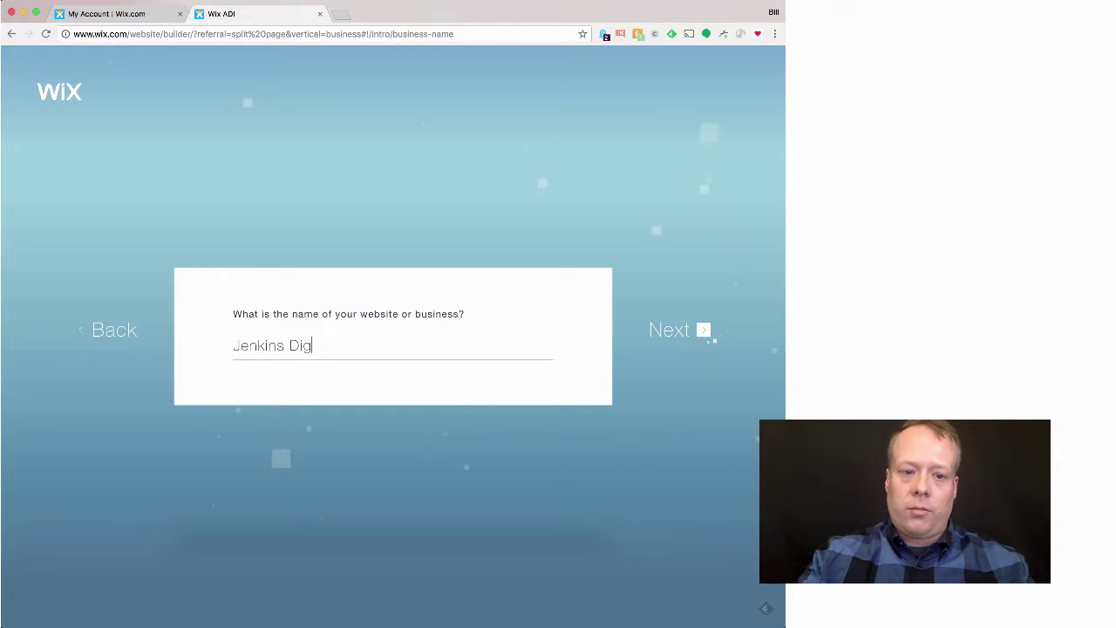
pyautogui.write('ital Marketing')
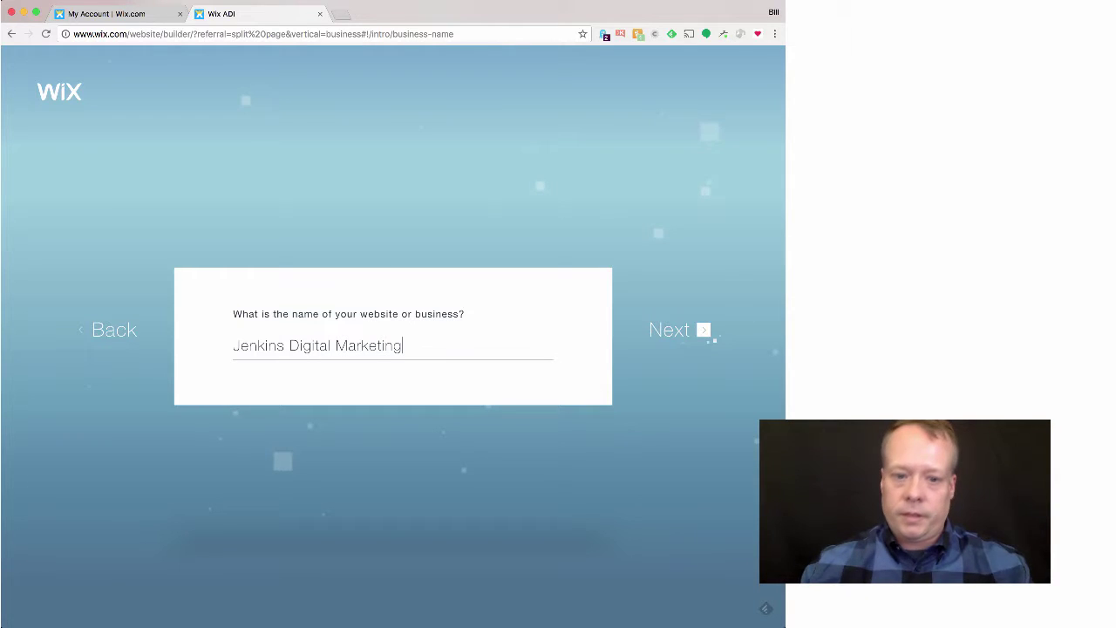
pyautogui.click(704, 331)
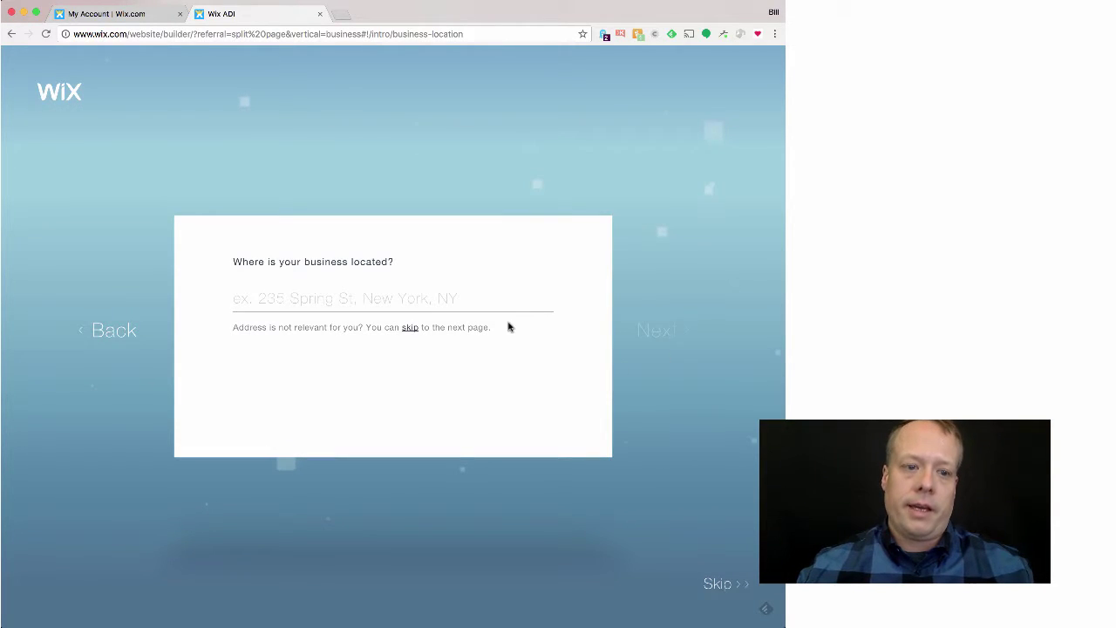
# Step: Enter the business address from the suggestions and let ADI search online for the business
pyautogui.write('Nelson')
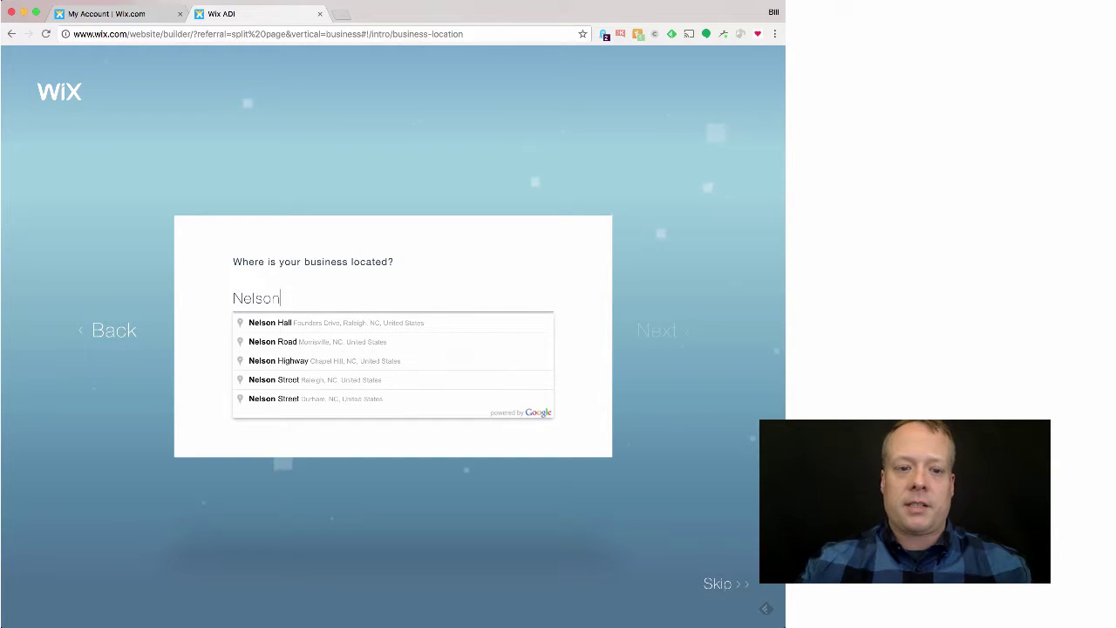
pyautogui.click(510, 325)
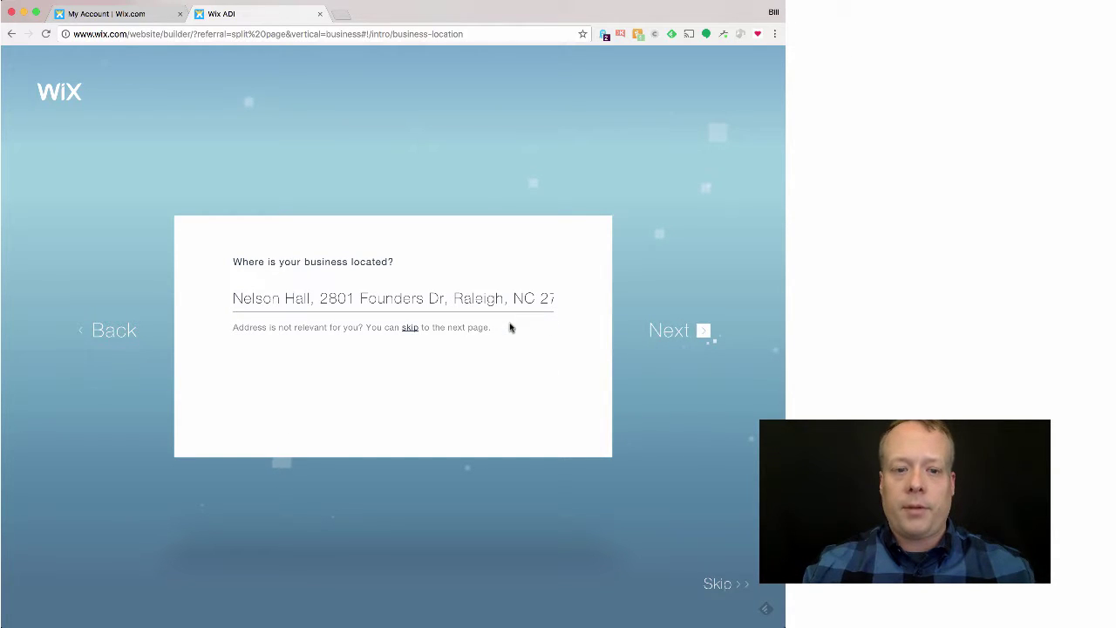
pyautogui.click(671, 338)
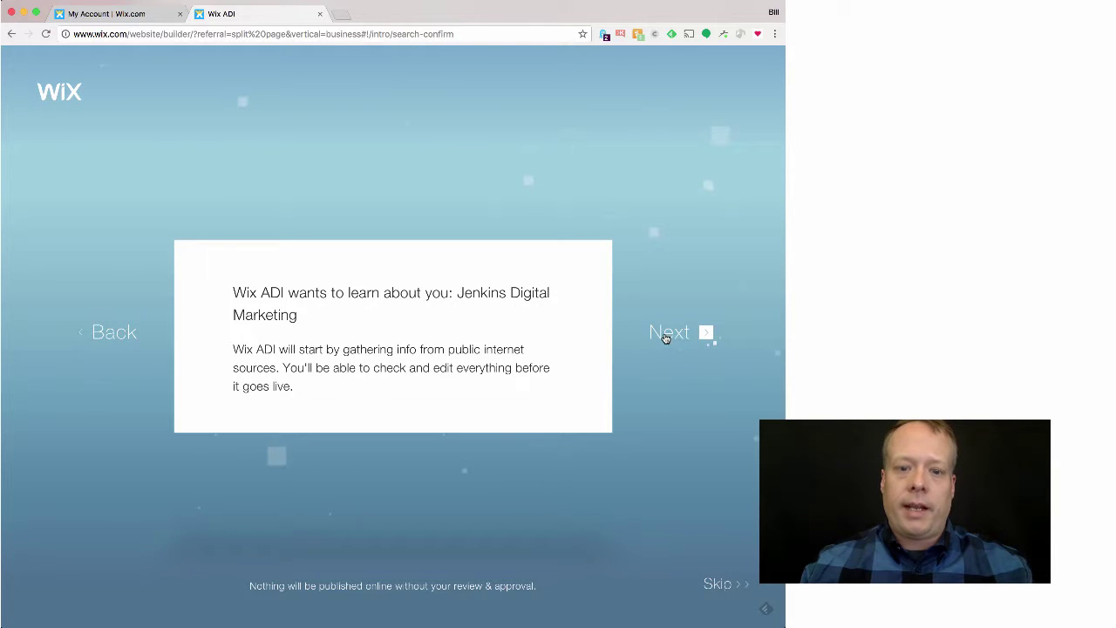
pyautogui.click(668, 334)
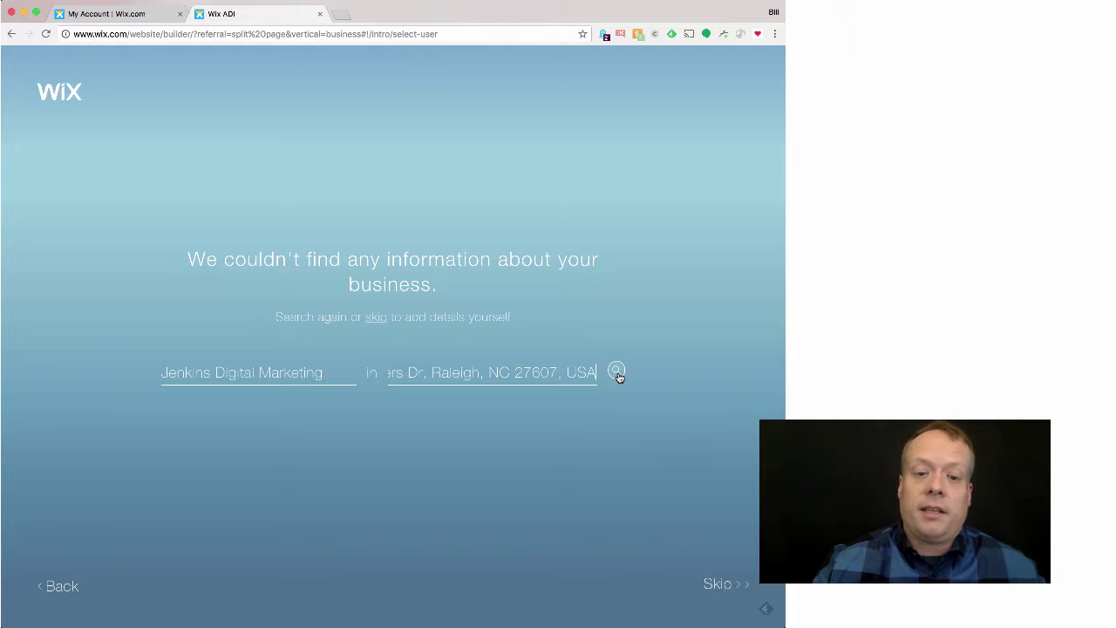
# Step: Skip the search, fill in the business e-mail and phone number, and confirm the contact info
pyautogui.click(718, 586)
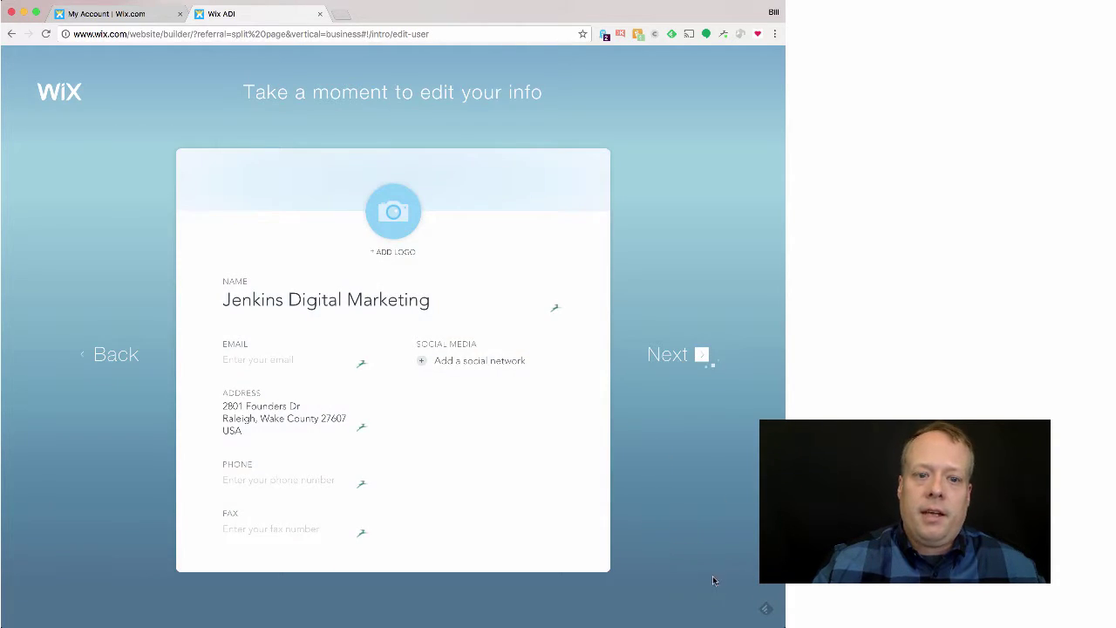
pyautogui.click(292, 359)
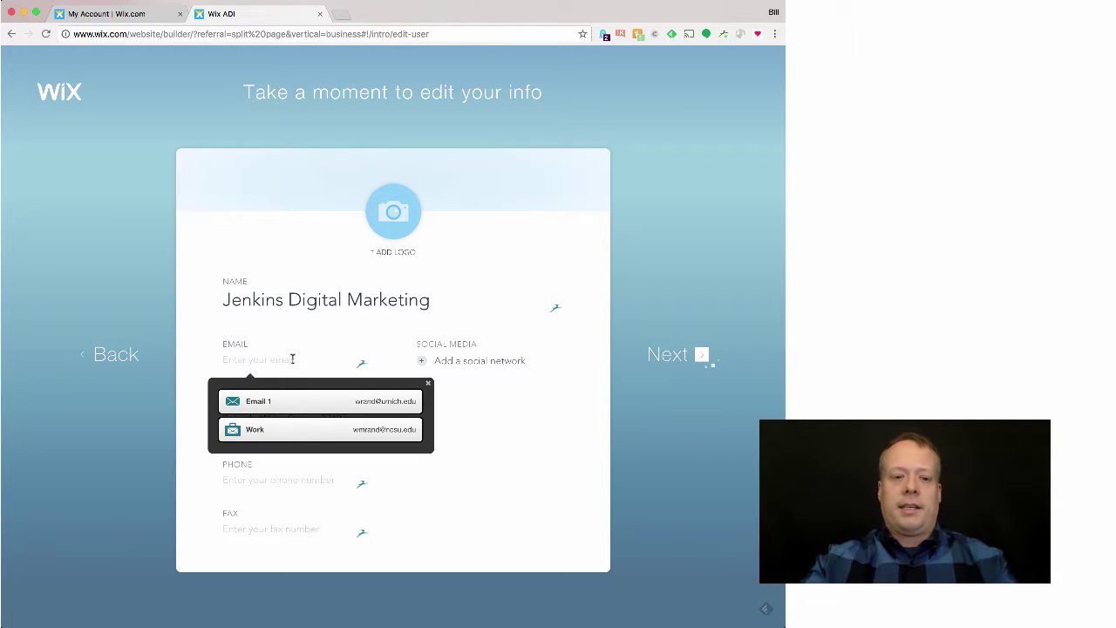
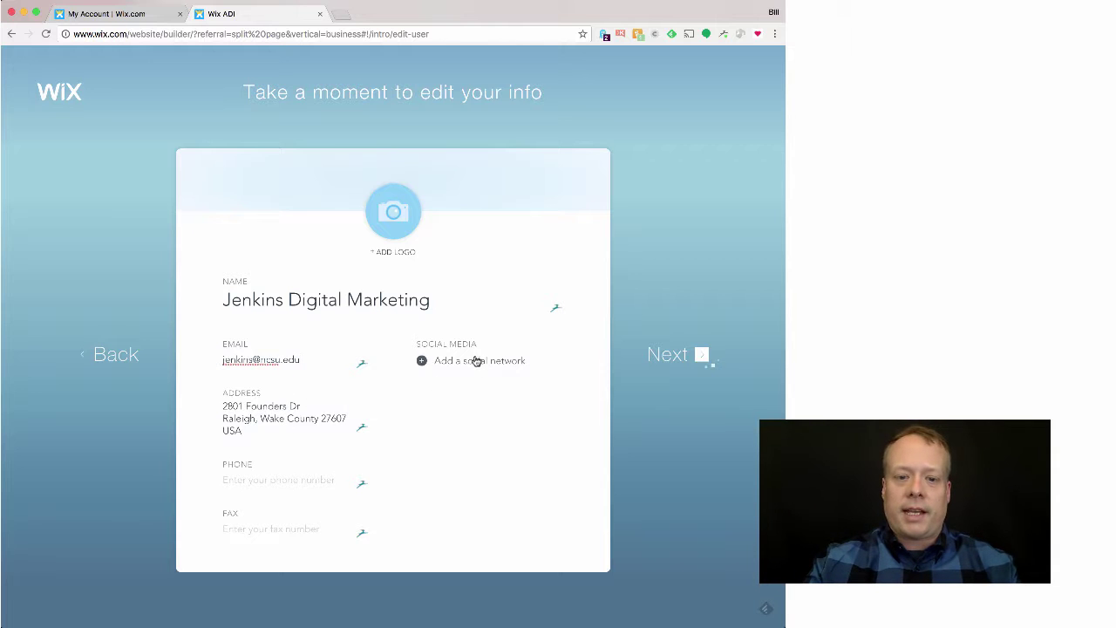
pyautogui.click(283, 480)
pyautogui.write('123-45')
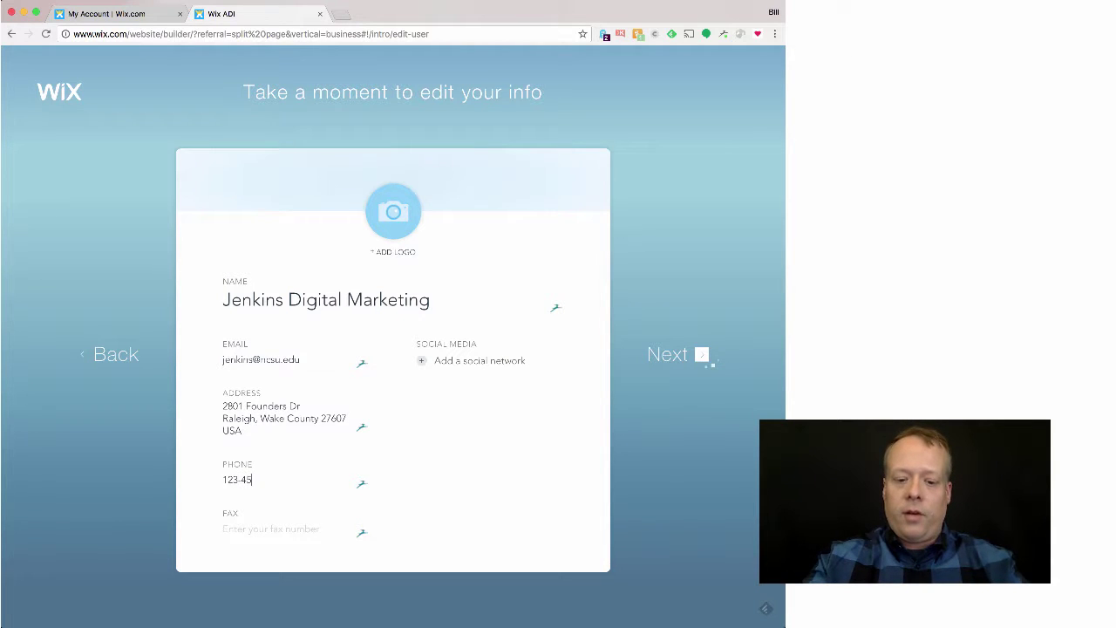
pyautogui.write('6-7890')
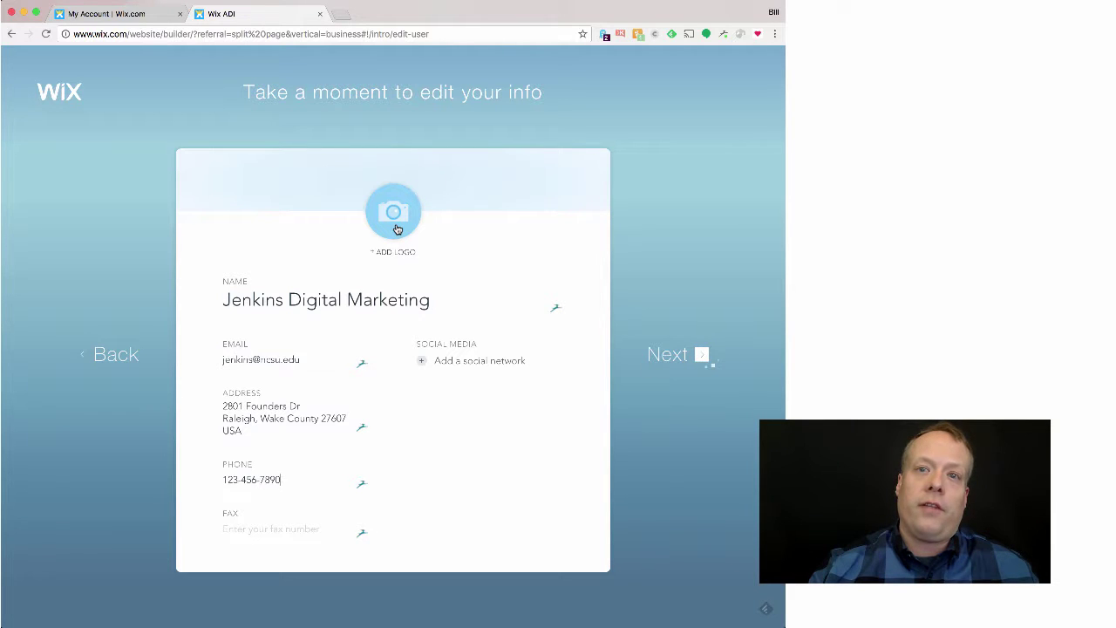
pyautogui.click(680, 353)
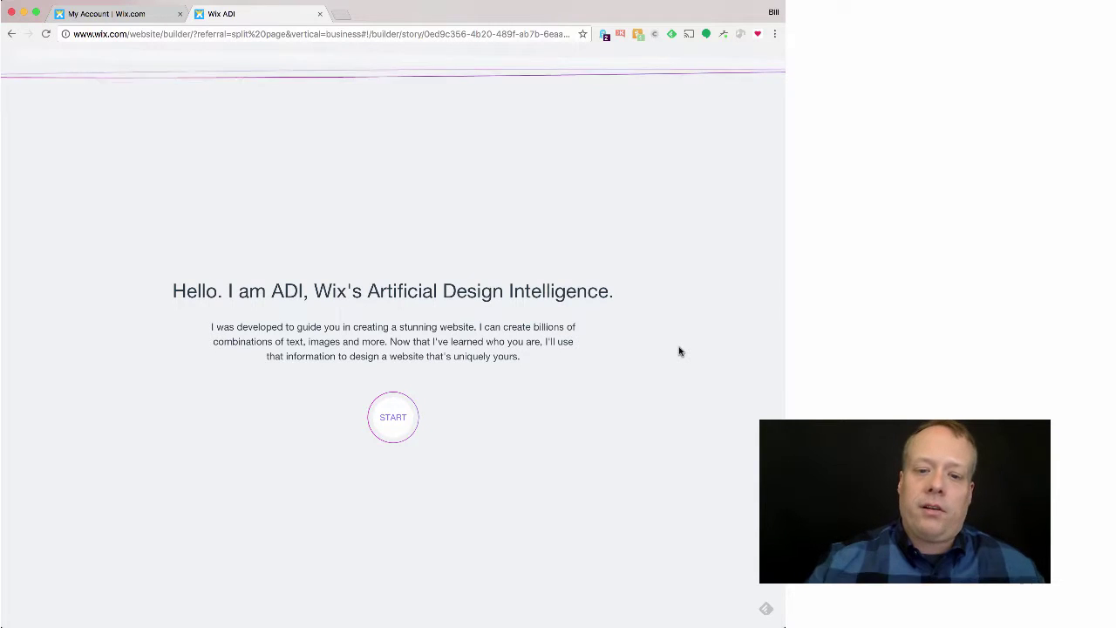
# Step: Pick the Elegant design style and have ADI create the homepage
pyautogui.click(389, 424)
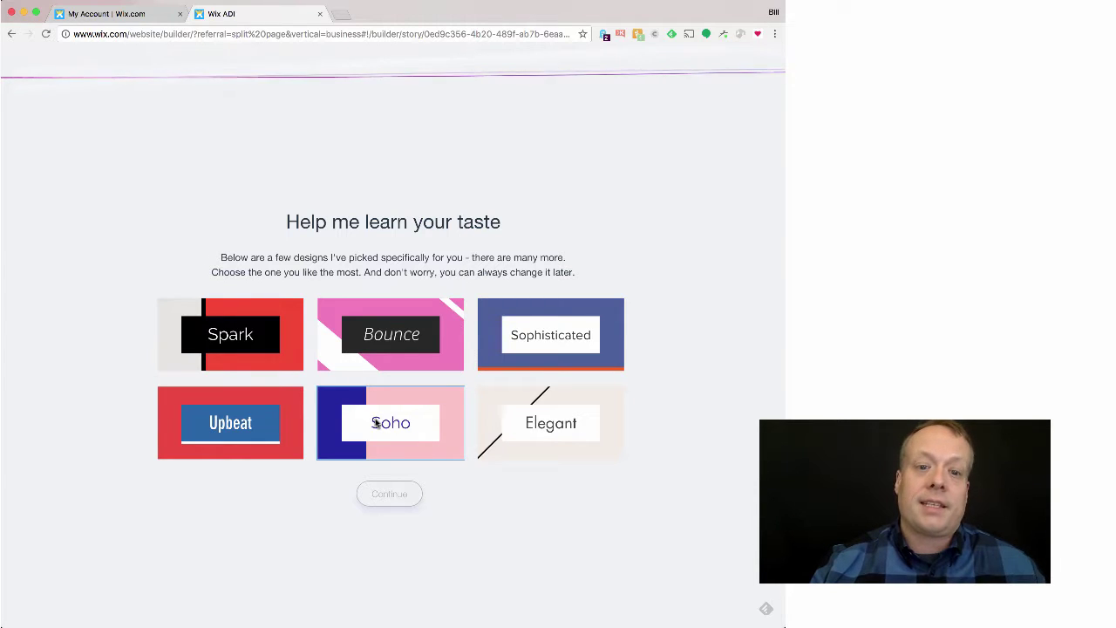
pyautogui.click(516, 426)
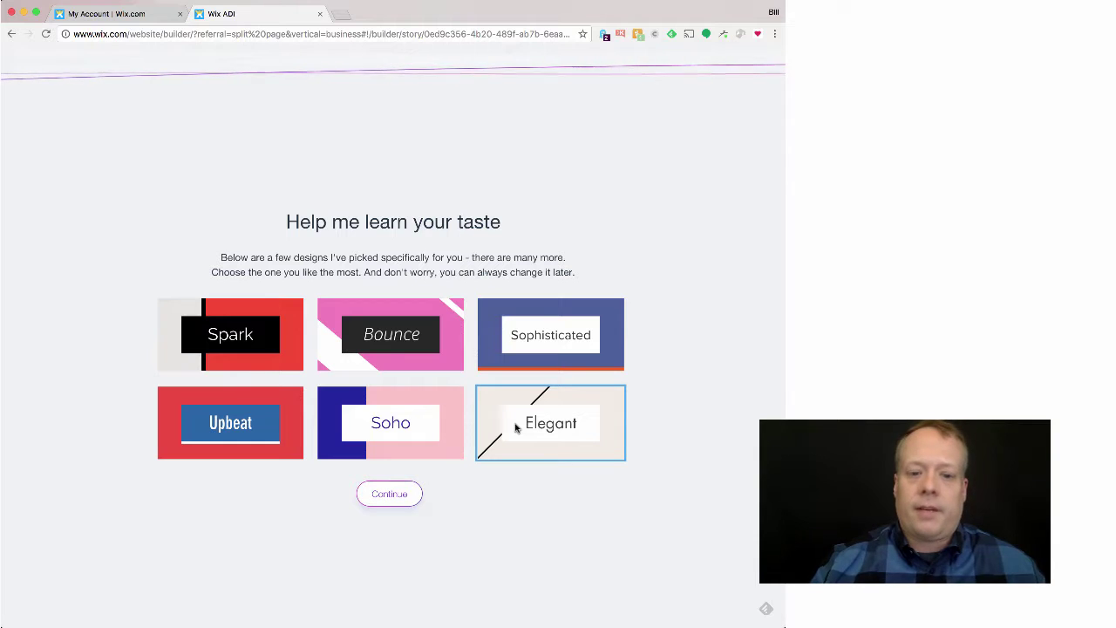
pyautogui.click(388, 493)
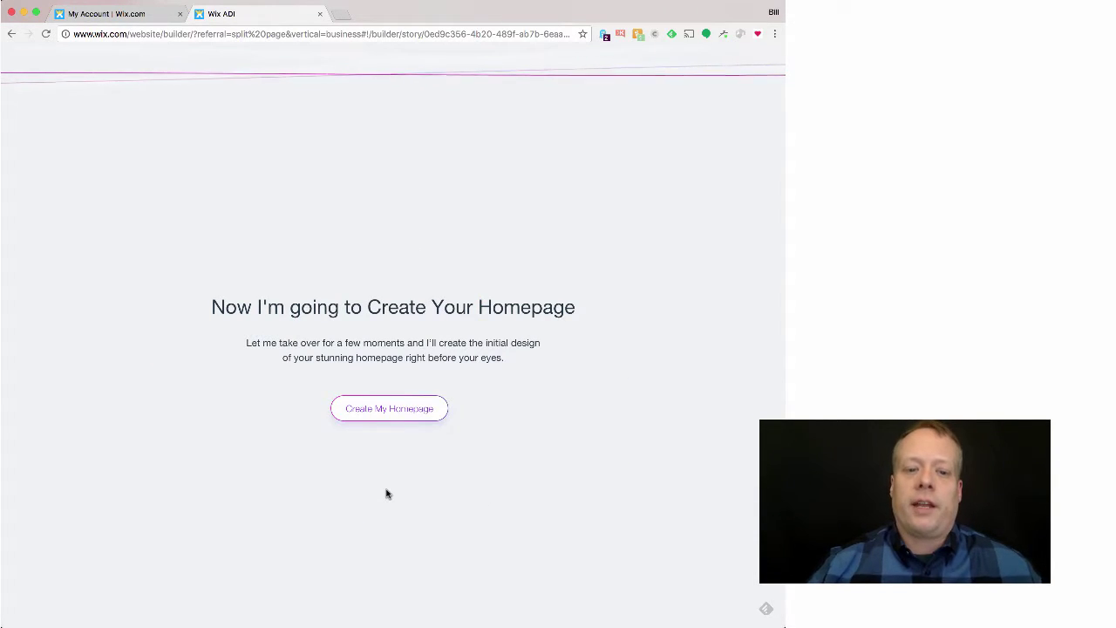
pyautogui.click(399, 408)
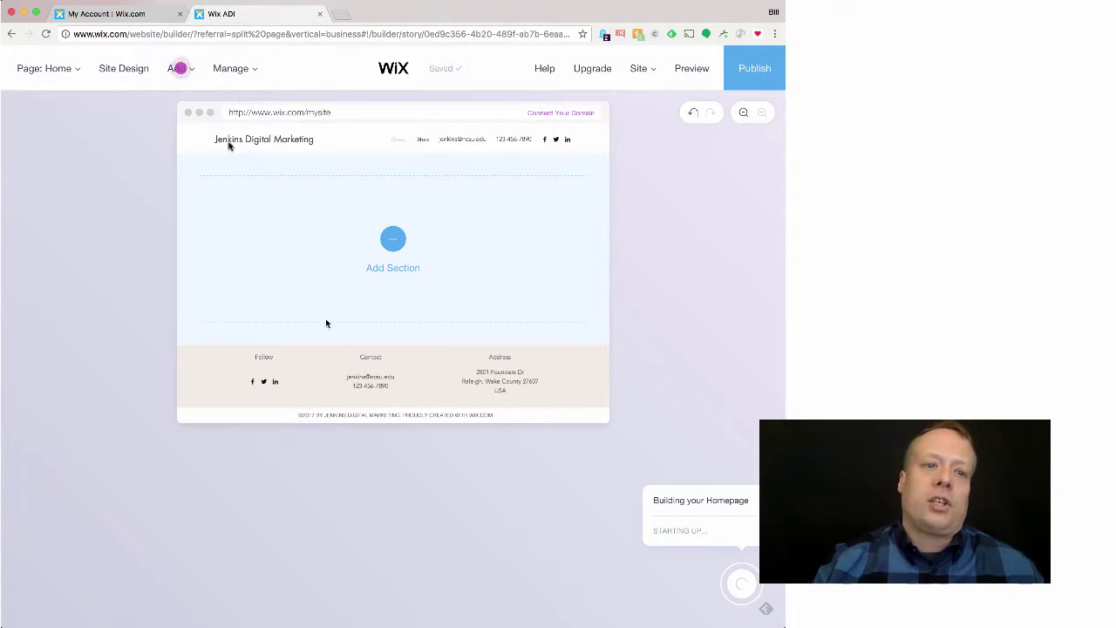
# Step: Place the Welcome to Jenkins Digital Marketing section at the top of the homepage
pyautogui.moveTo(177, 70)
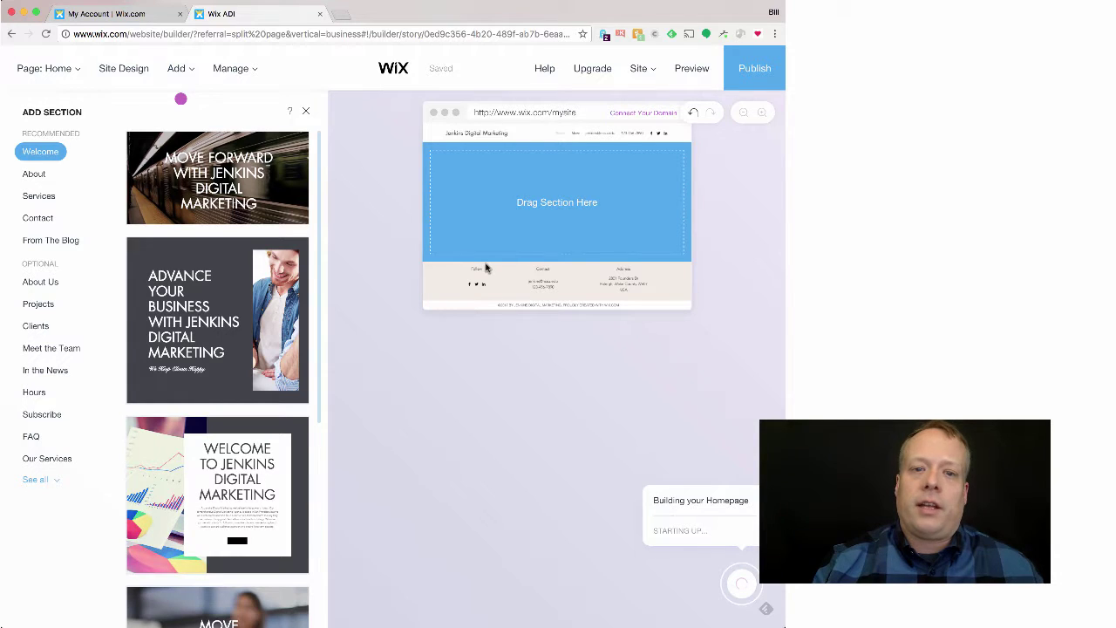
pyautogui.moveTo(486, 268); pyautogui.dragTo(486, 267)
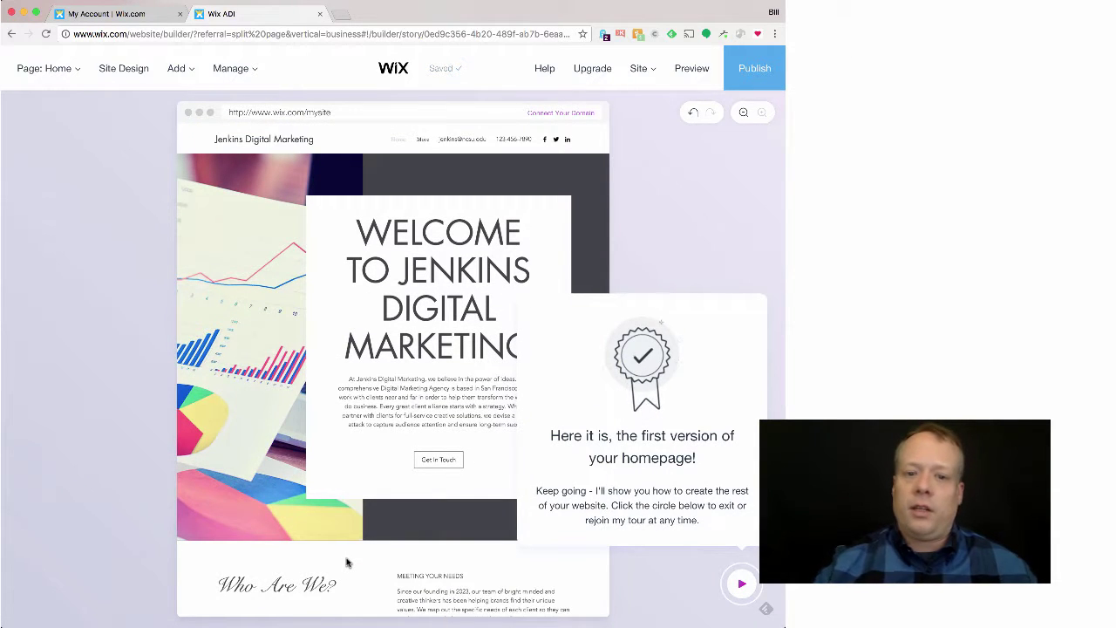
# Step: Close the tour, preview the site as a visitor, then exit the preview
pyautogui.click(742, 587)
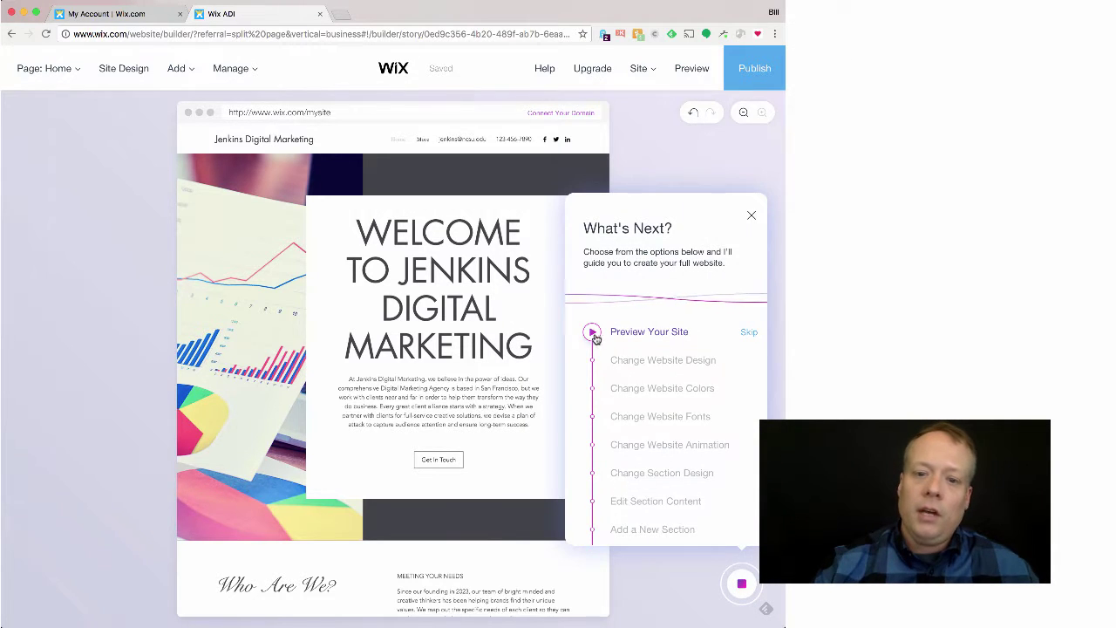
pyautogui.click(594, 332)
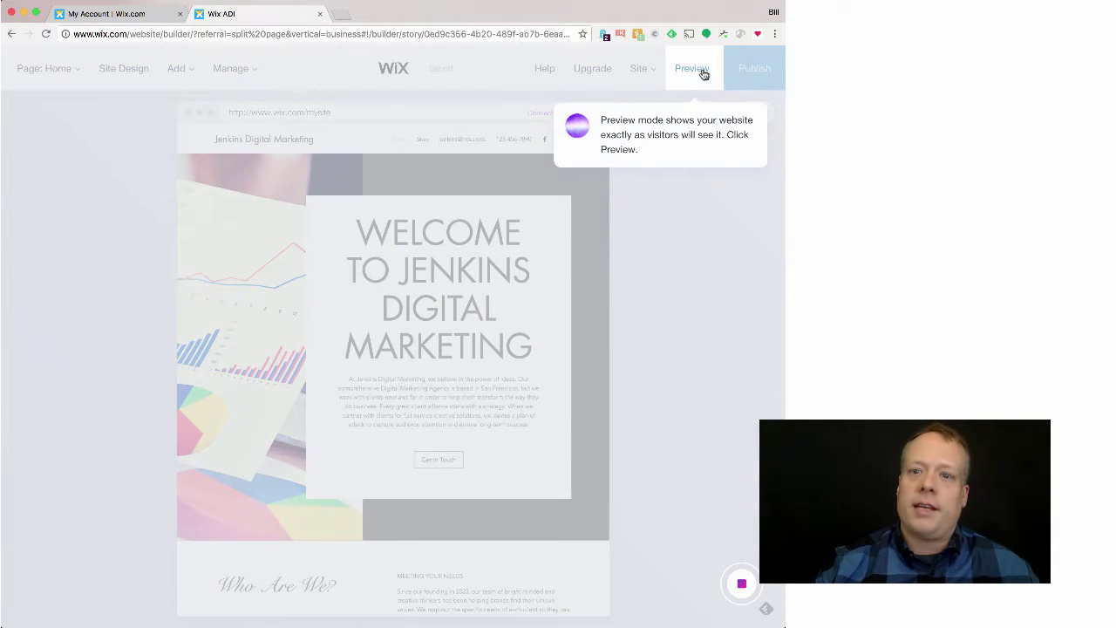
pyautogui.click(703, 73)
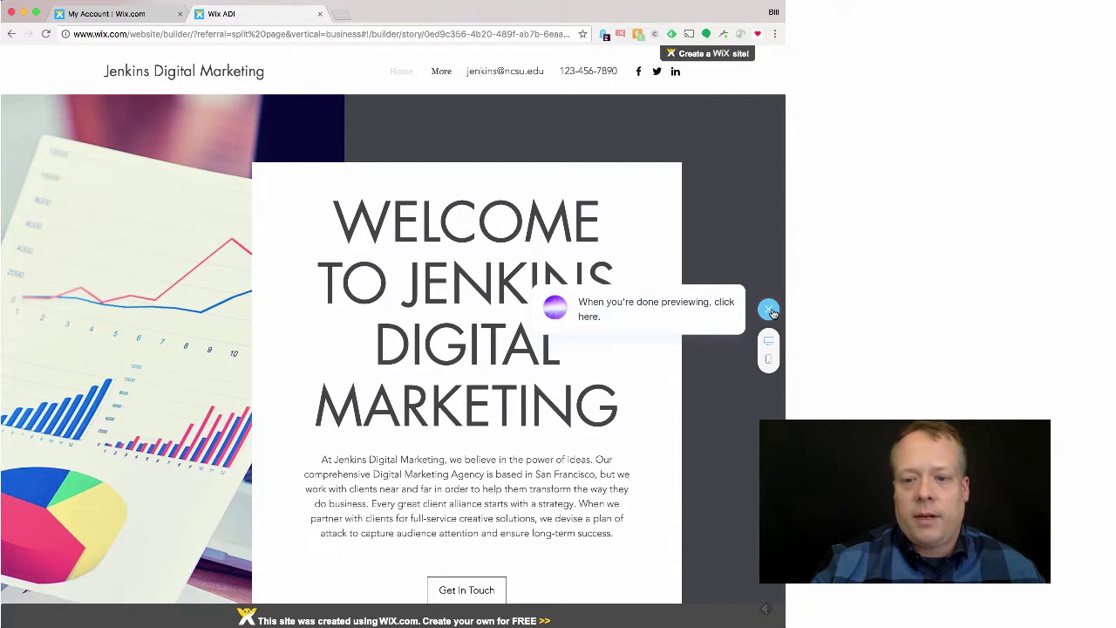
pyautogui.click(770, 309)
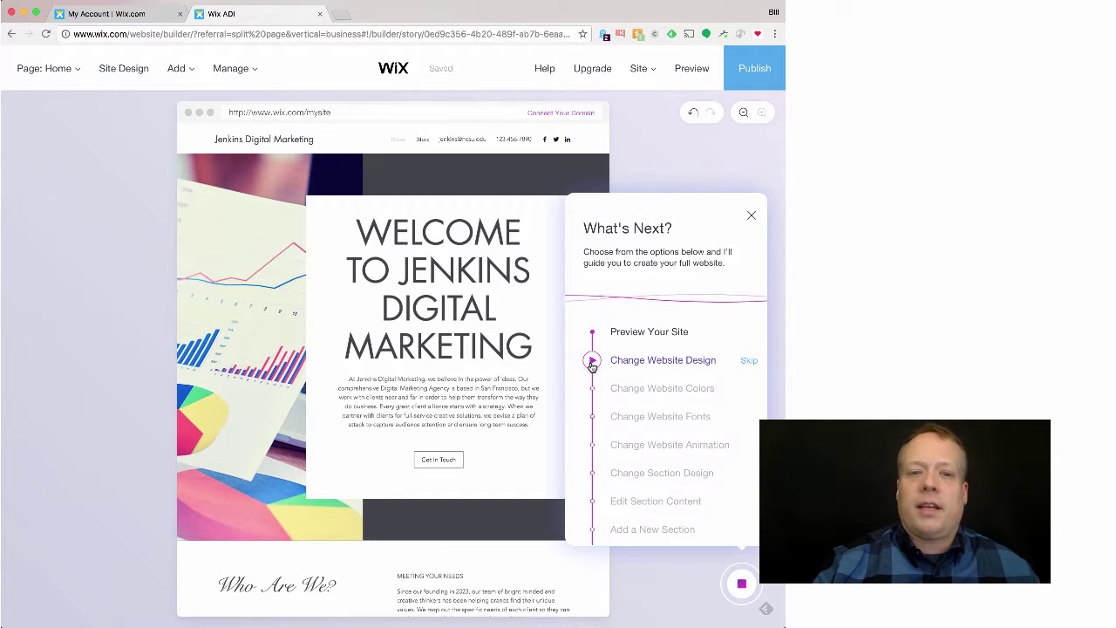
# Step: Start the guided design change and apply the Playground theme from Site Design
pyautogui.click(592, 362)
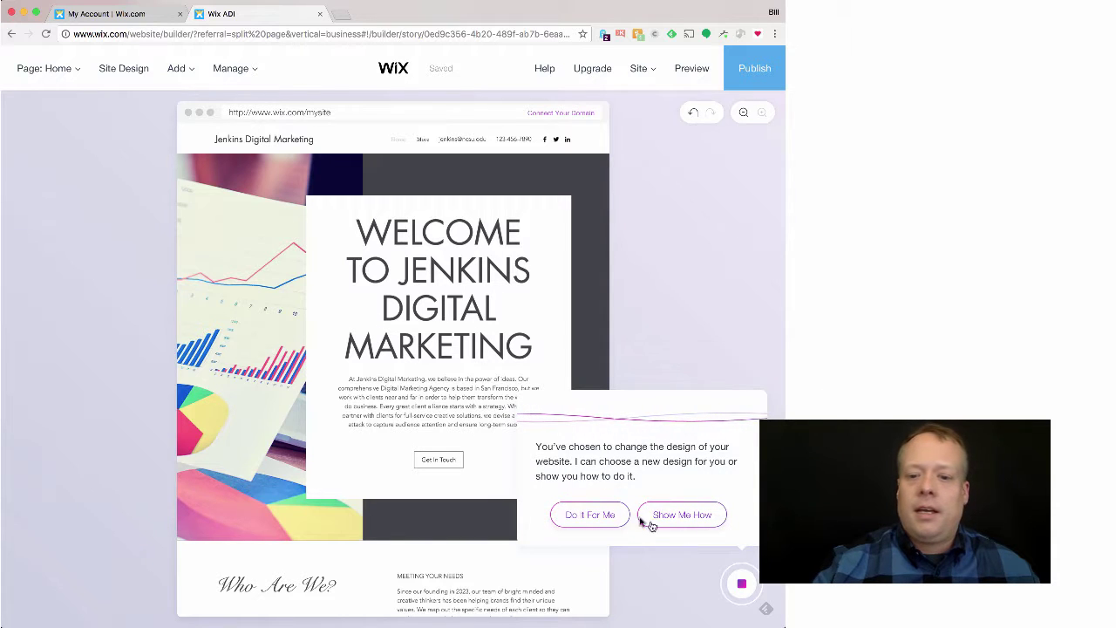
pyautogui.click(673, 516)
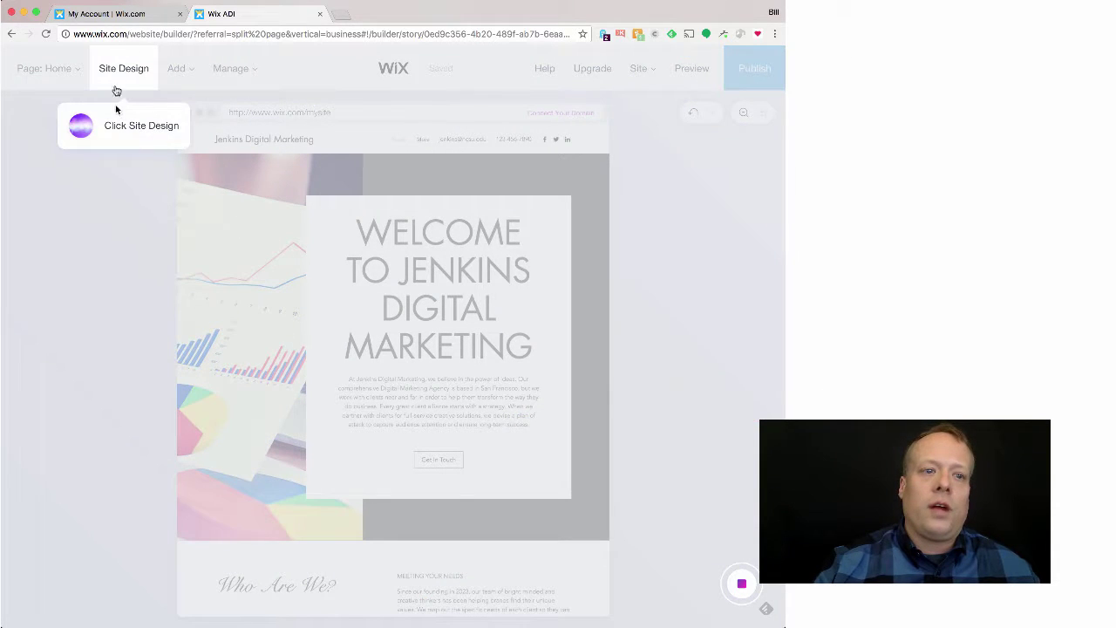
pyautogui.click(116, 77)
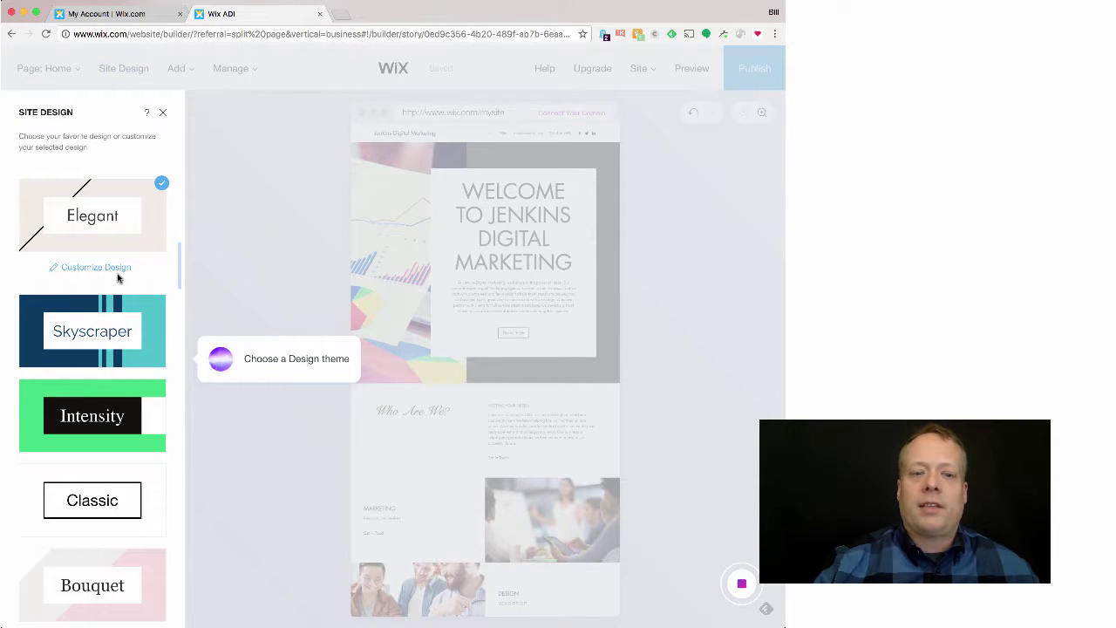
pyautogui.scroll(-5, 118, 278)
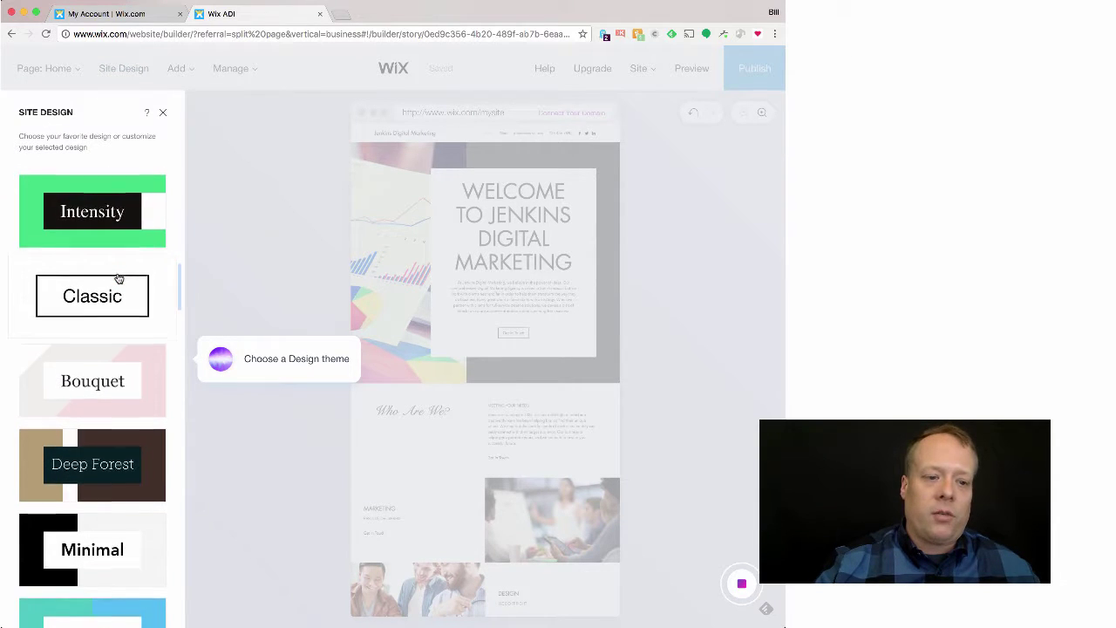
pyautogui.scroll(-12, 118, 279)
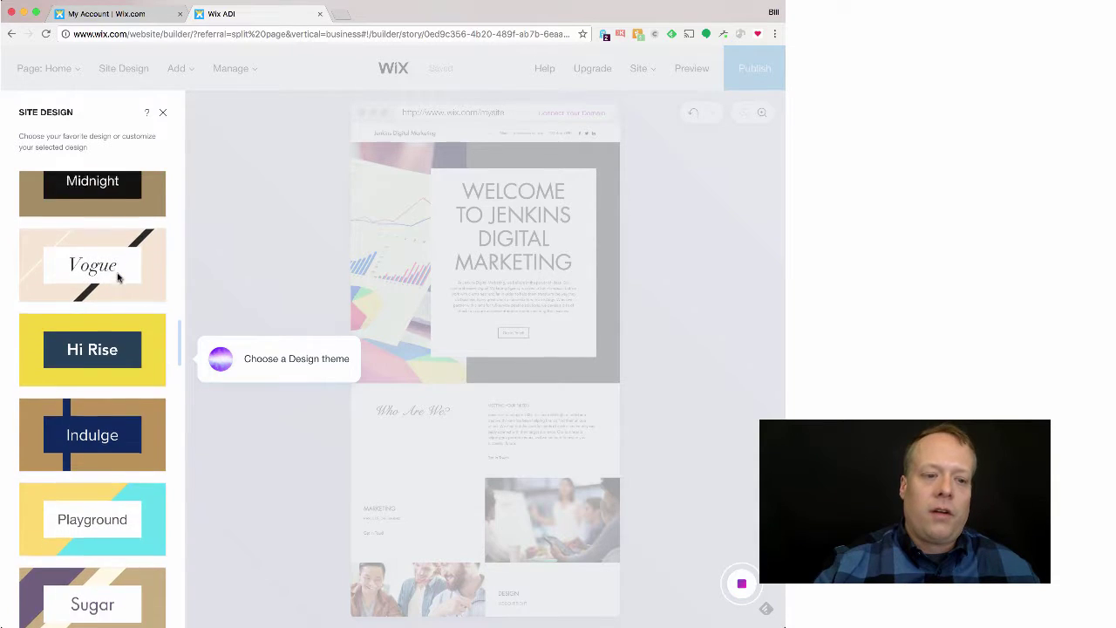
pyautogui.scroll(-5, 117, 272)
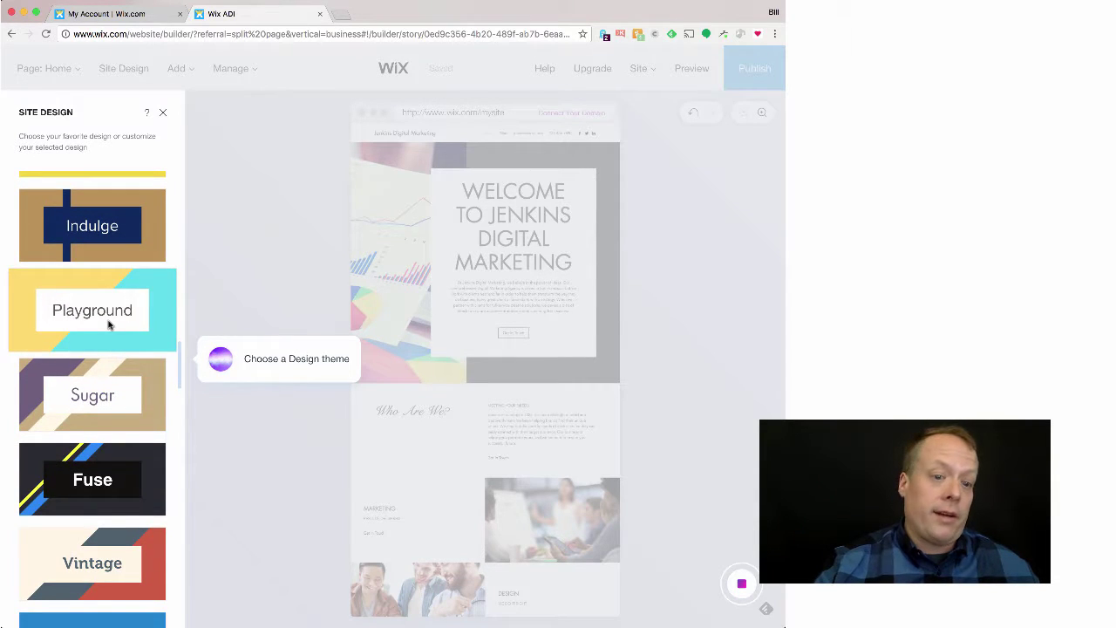
pyautogui.click(108, 323)
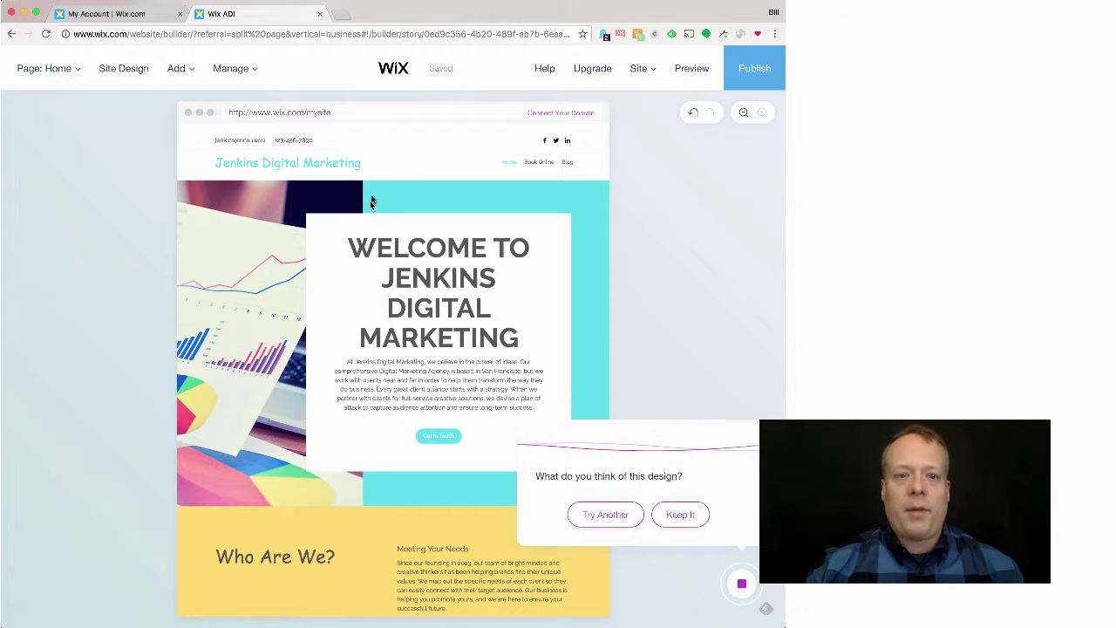
# Step: Reject Playground, apply the Maison theme instead, and keep it
pyautogui.click(601, 517)
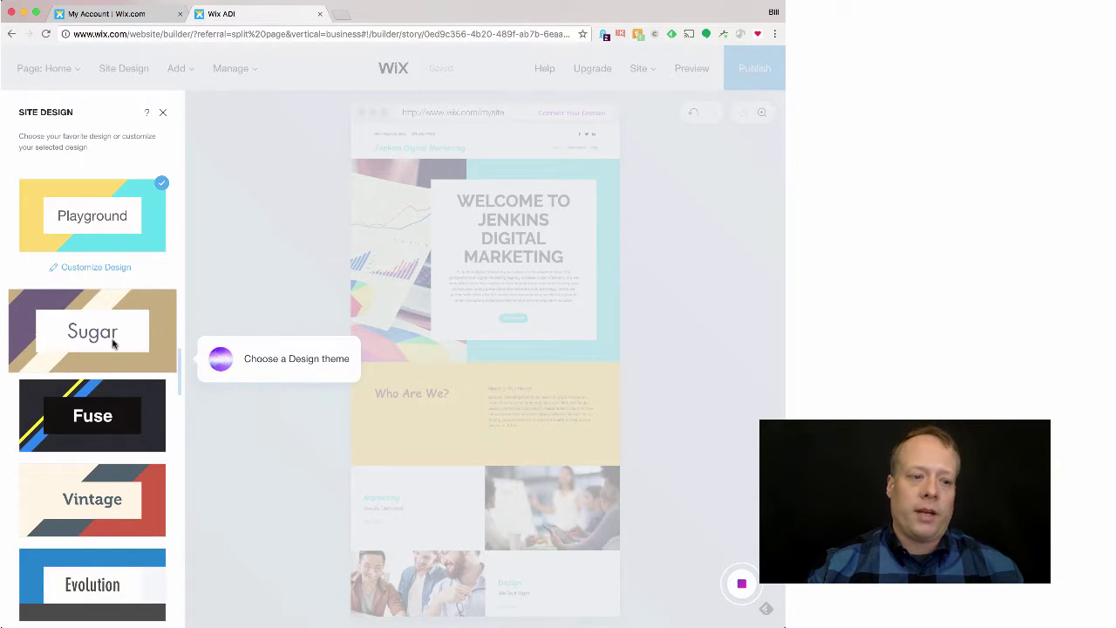
pyautogui.scroll(-5, 113, 343)
pyautogui.scroll(-5, 113, 343)
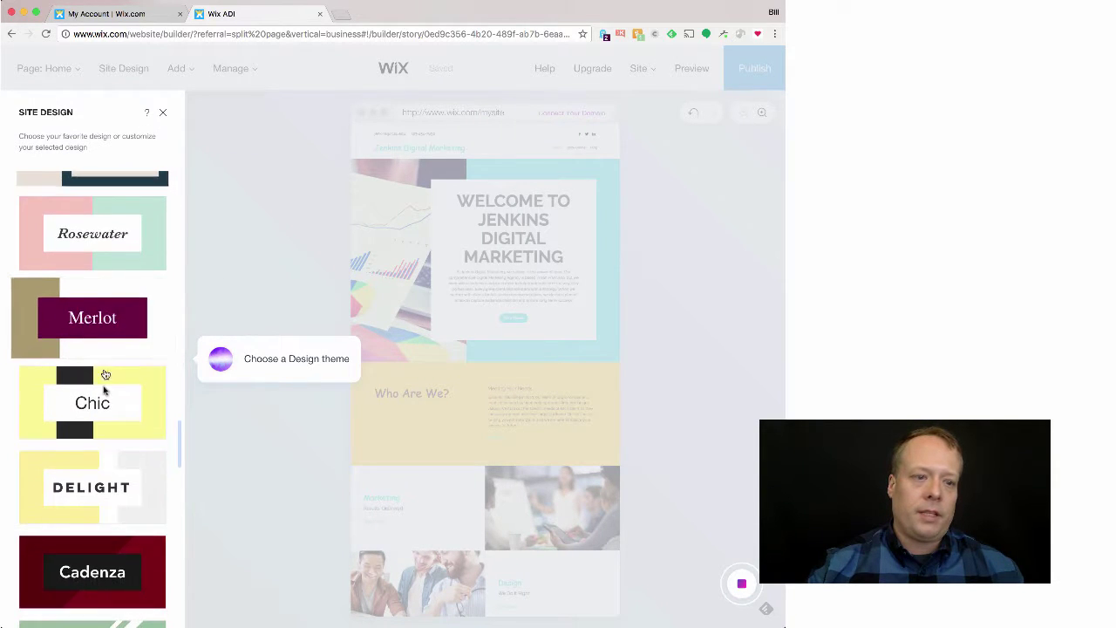
pyautogui.scroll(3, 96, 393)
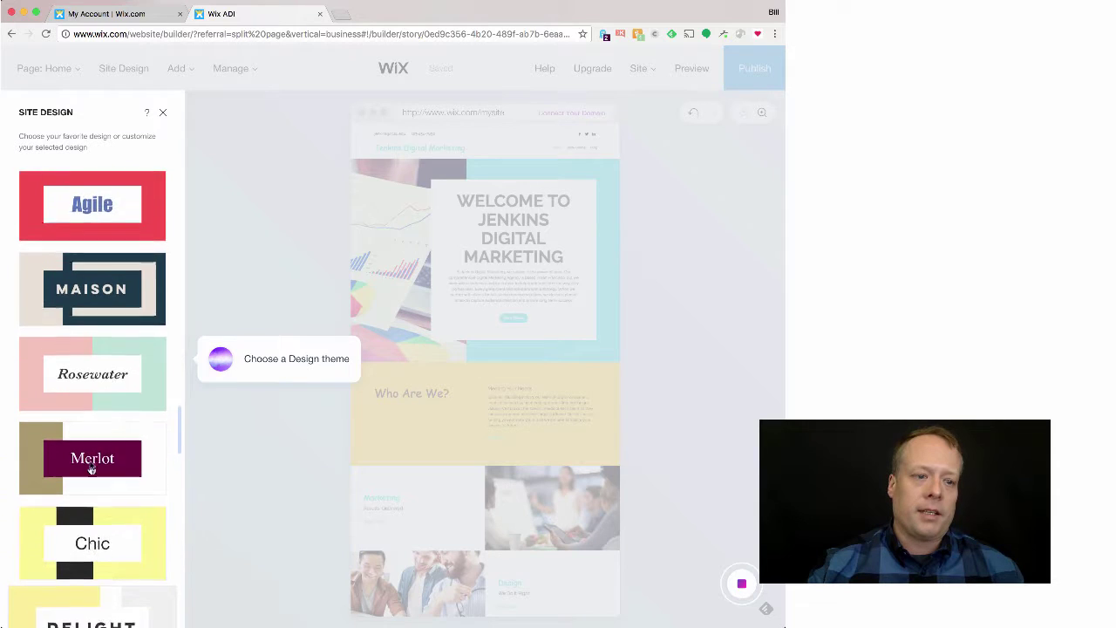
pyautogui.click(108, 305)
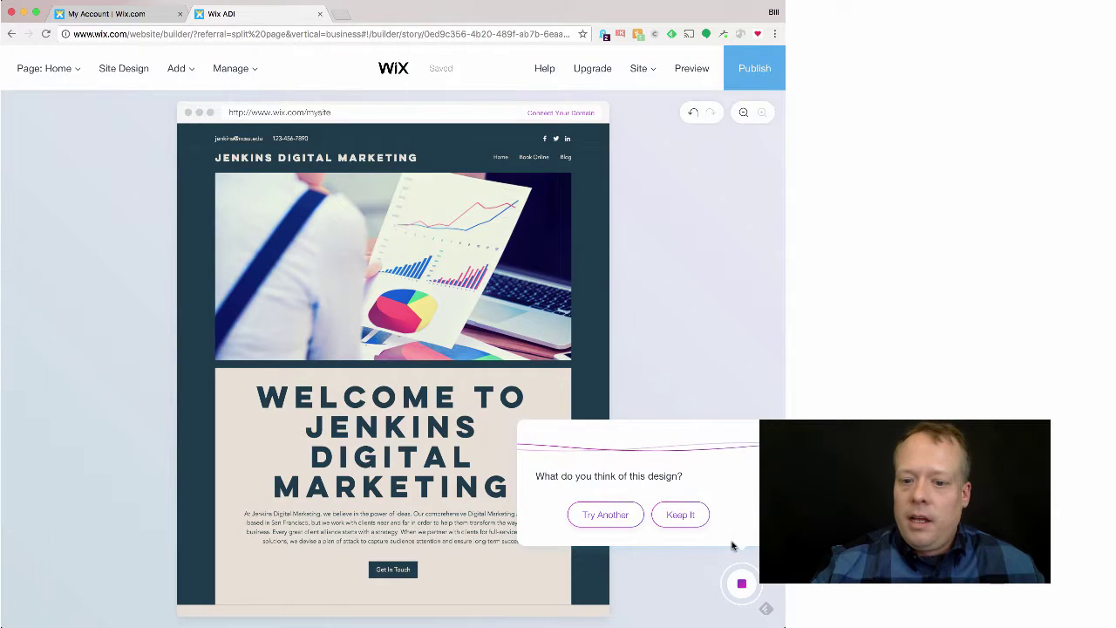
pyautogui.click(681, 516)
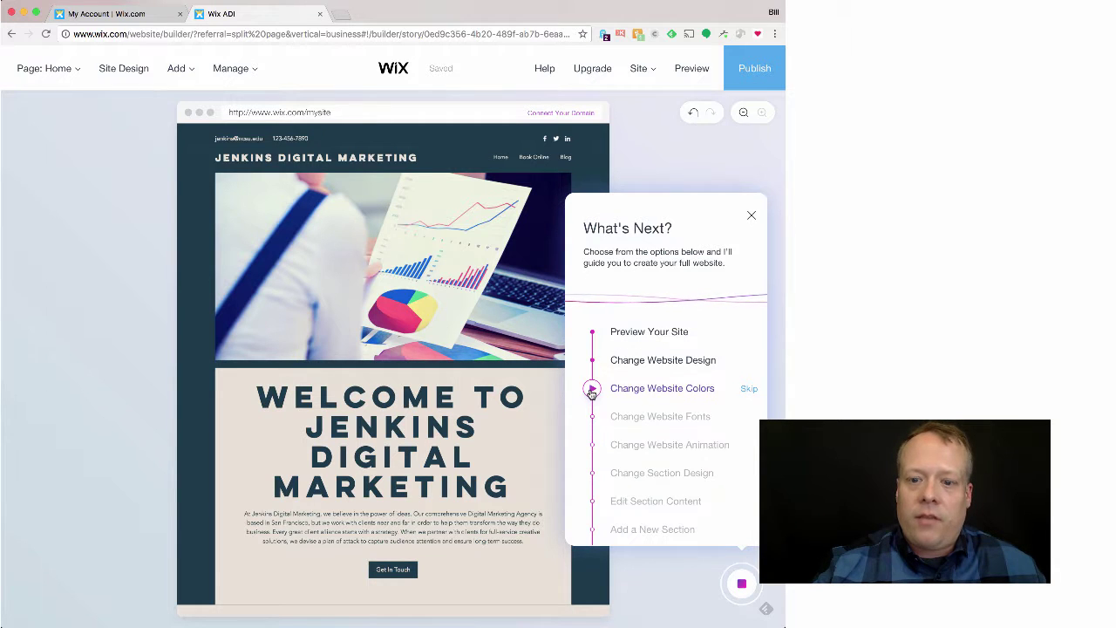
# Step: Apply the third recommended colour palette with a light blue accent to Maison and keep it
pyautogui.click(662, 388)
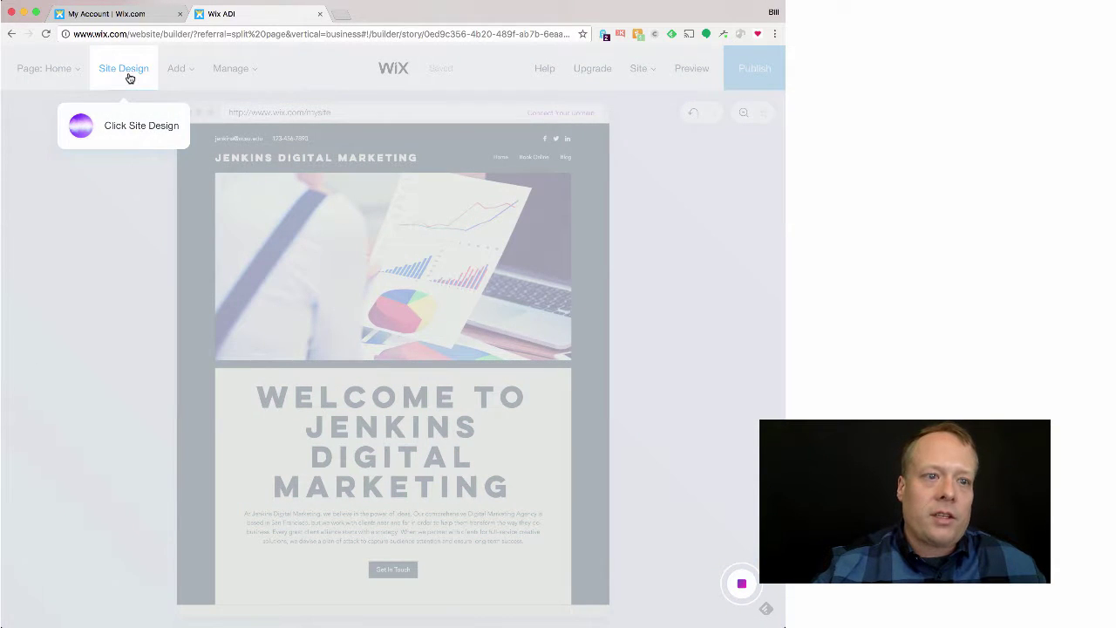
pyautogui.click(123, 68)
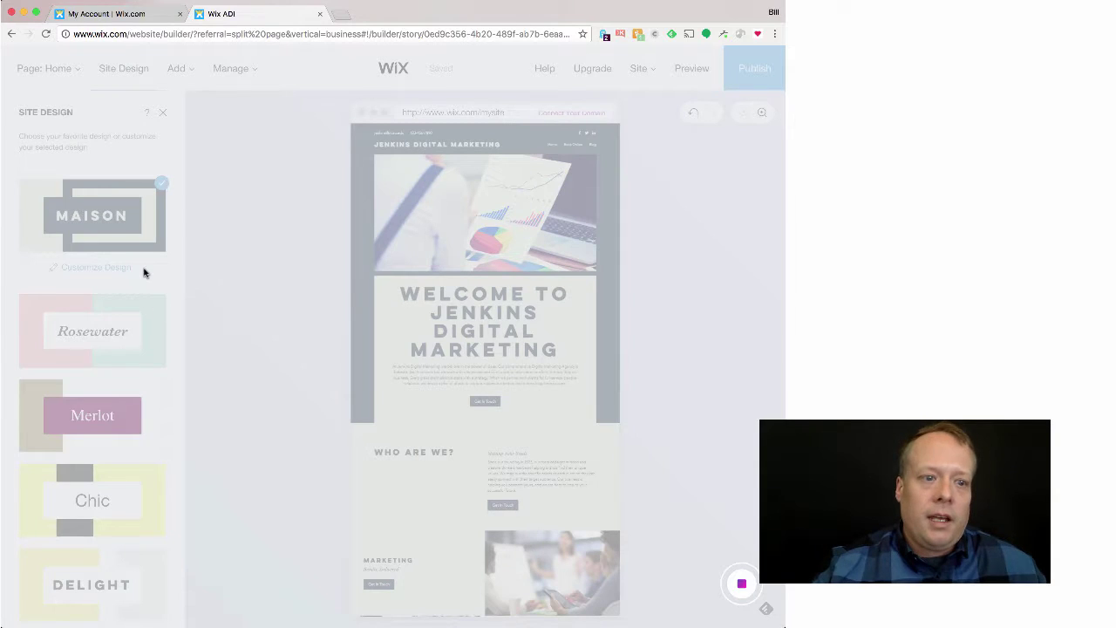
pyautogui.click(95, 267)
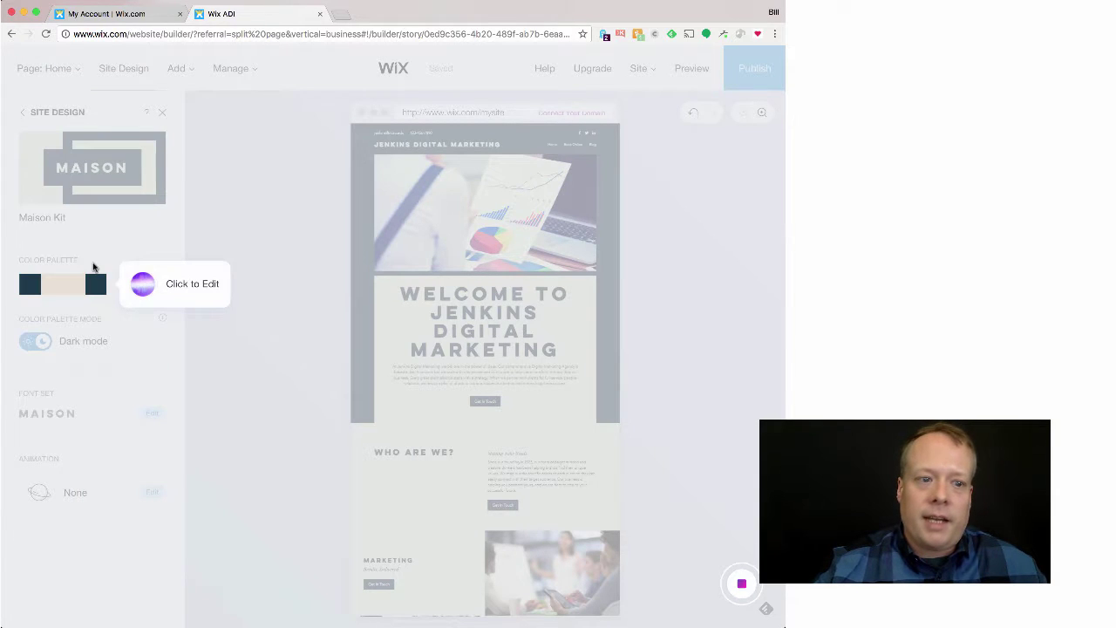
pyautogui.click(82, 290)
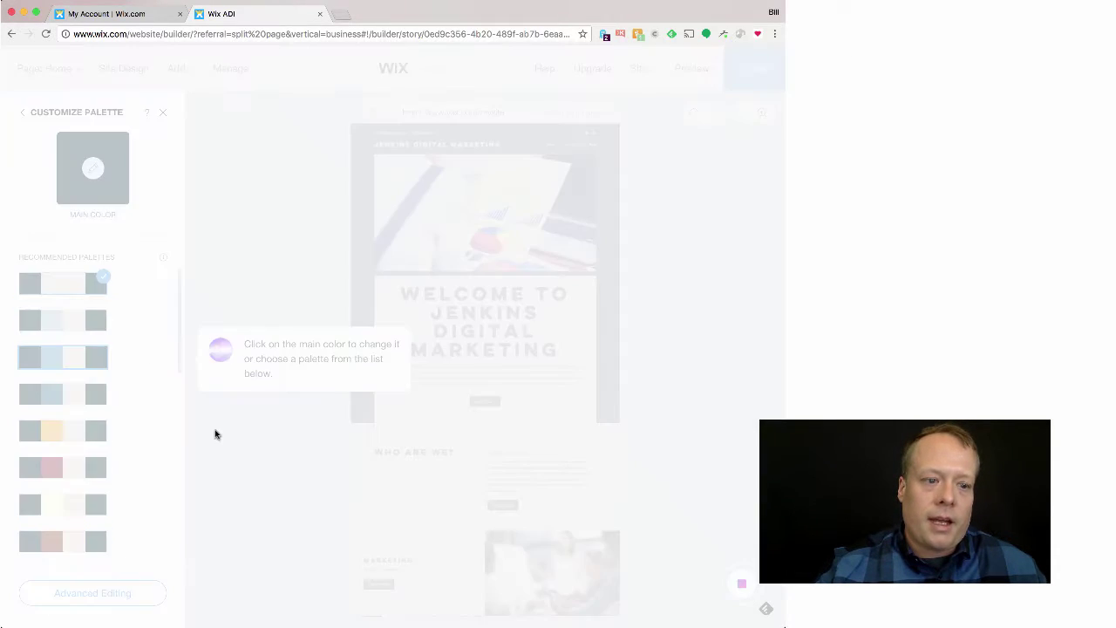
pyautogui.click(118, 583)
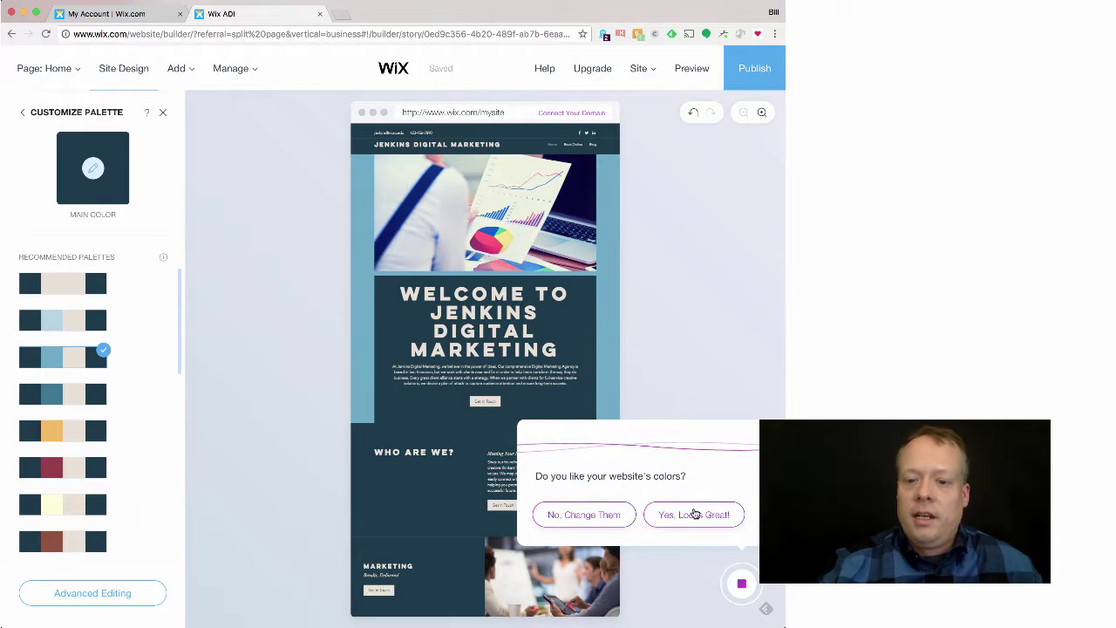
pyautogui.click(693, 515)
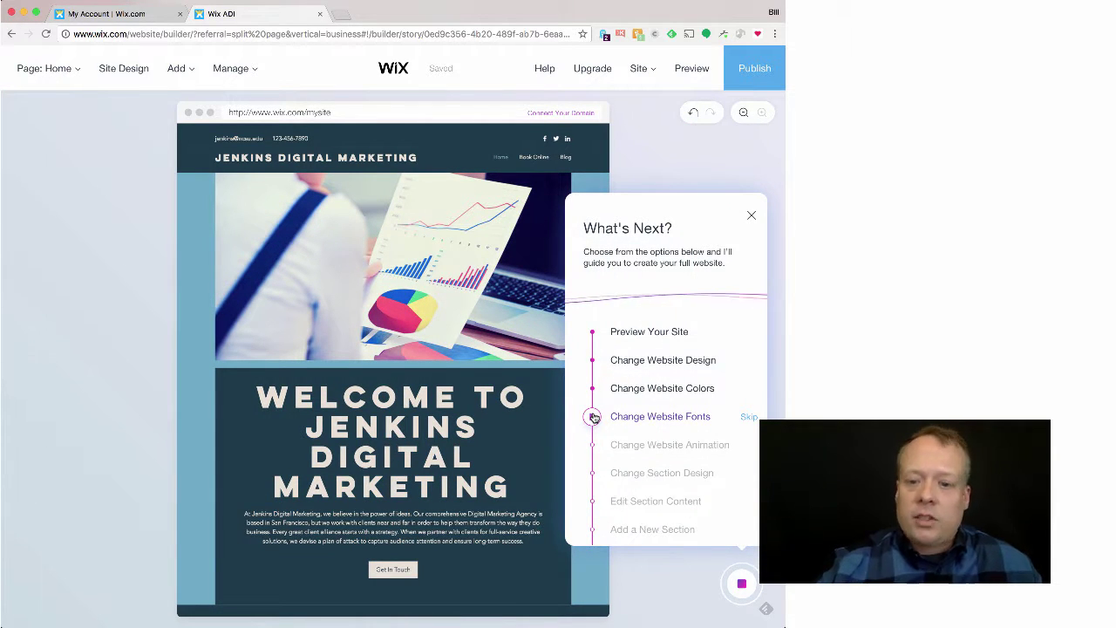
# Step: Skip the Change Website Fonts, Animation and Section Design steps in What's Next
pyautogui.click(753, 419)
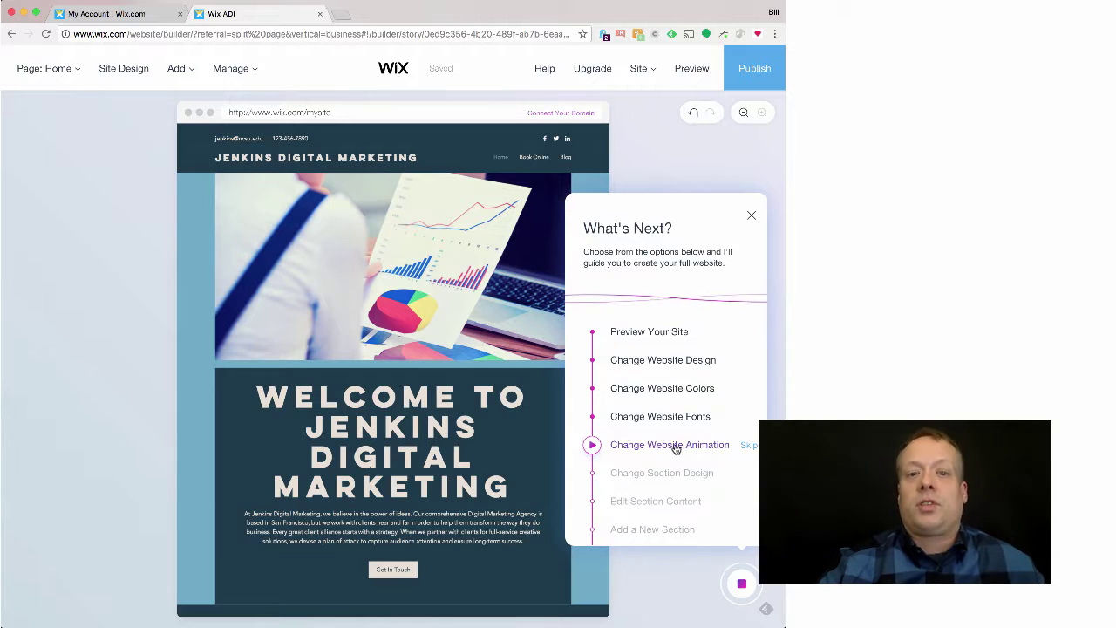
pyautogui.click(749, 447)
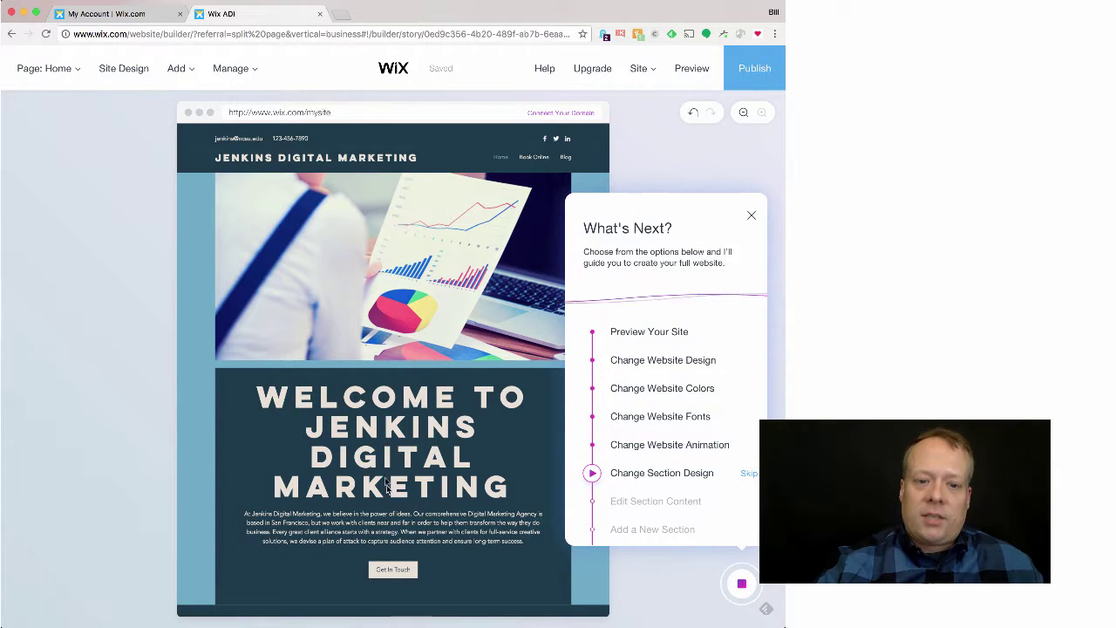
pyautogui.click(749, 475)
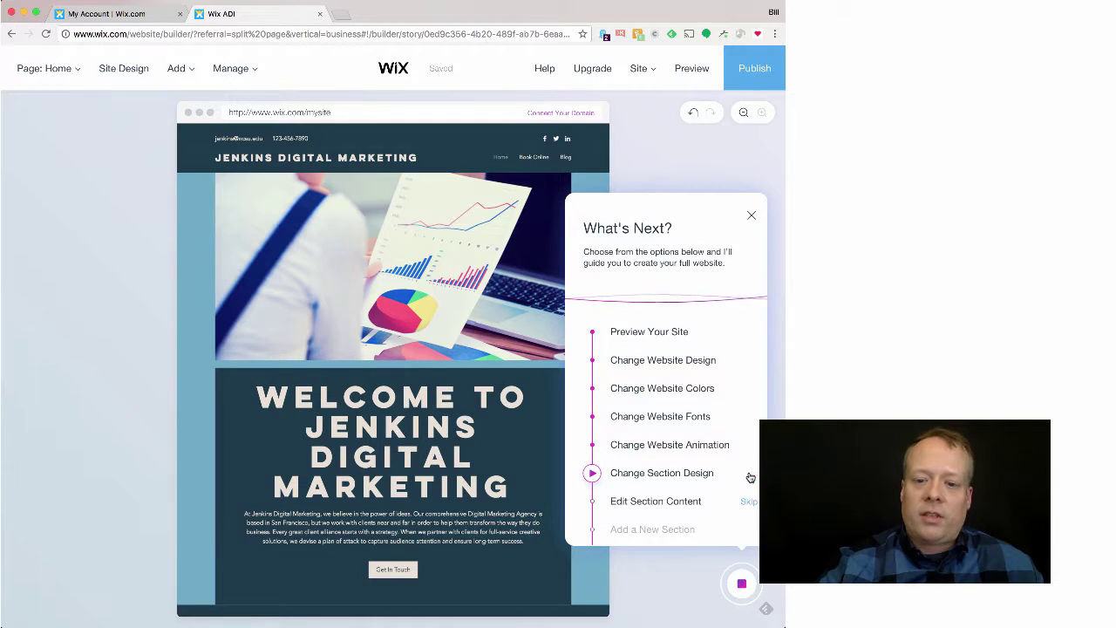
# Step: Open the Services section's content for editing and dismiss the editing tips
pyautogui.click(597, 504)
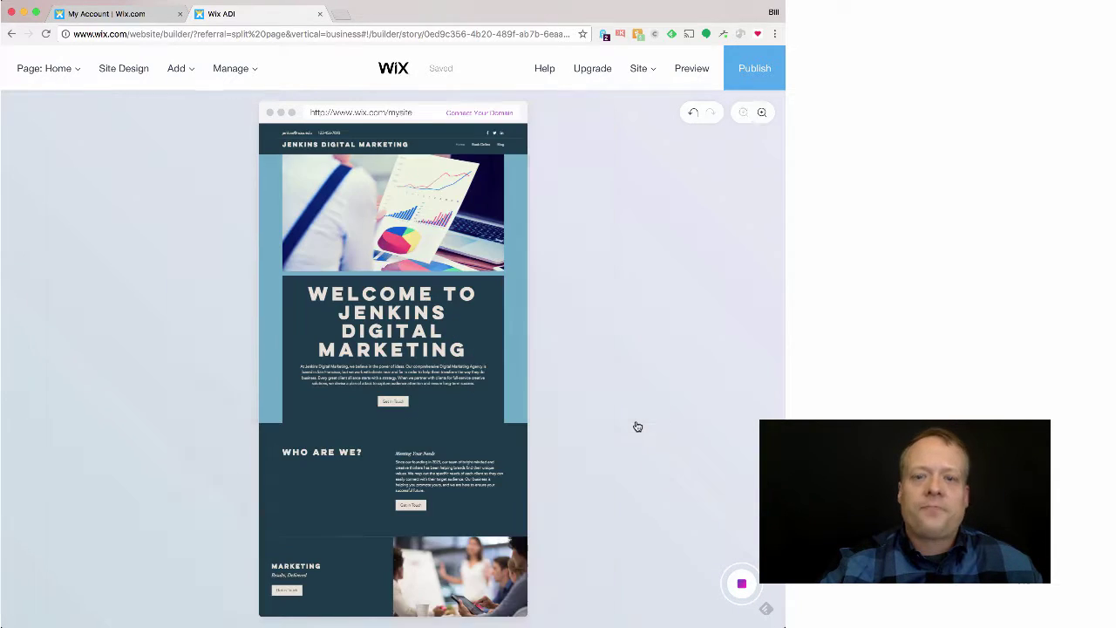
pyautogui.scroll(-10, 390, 421)
pyautogui.scroll(3, 385, 431)
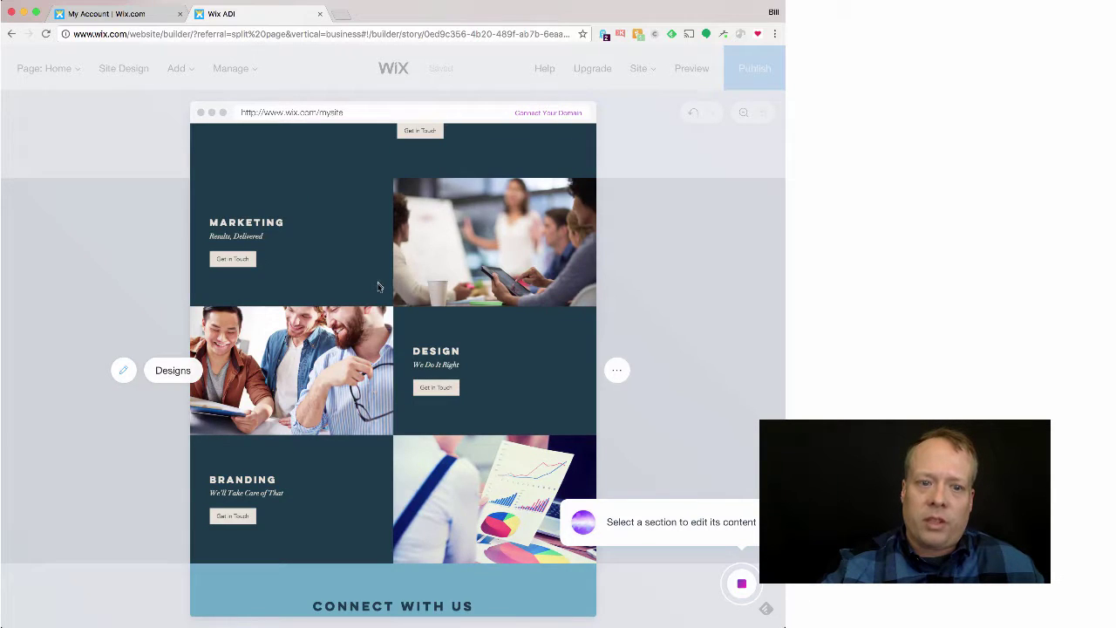
pyautogui.click(377, 279)
pyautogui.scroll(3, 502, 392)
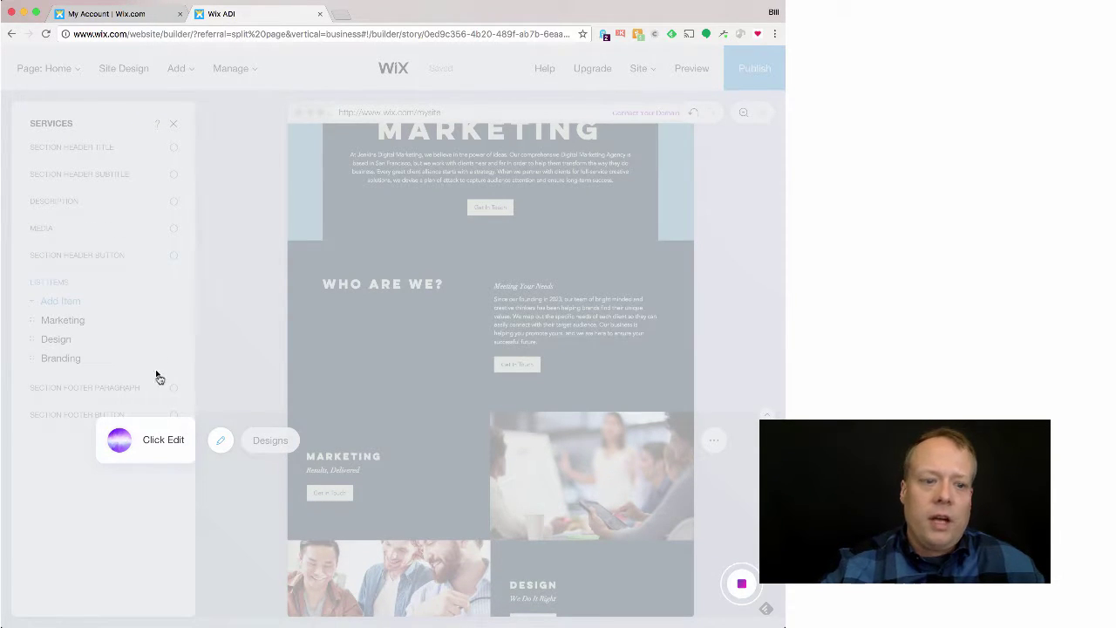
pyautogui.click(224, 443)
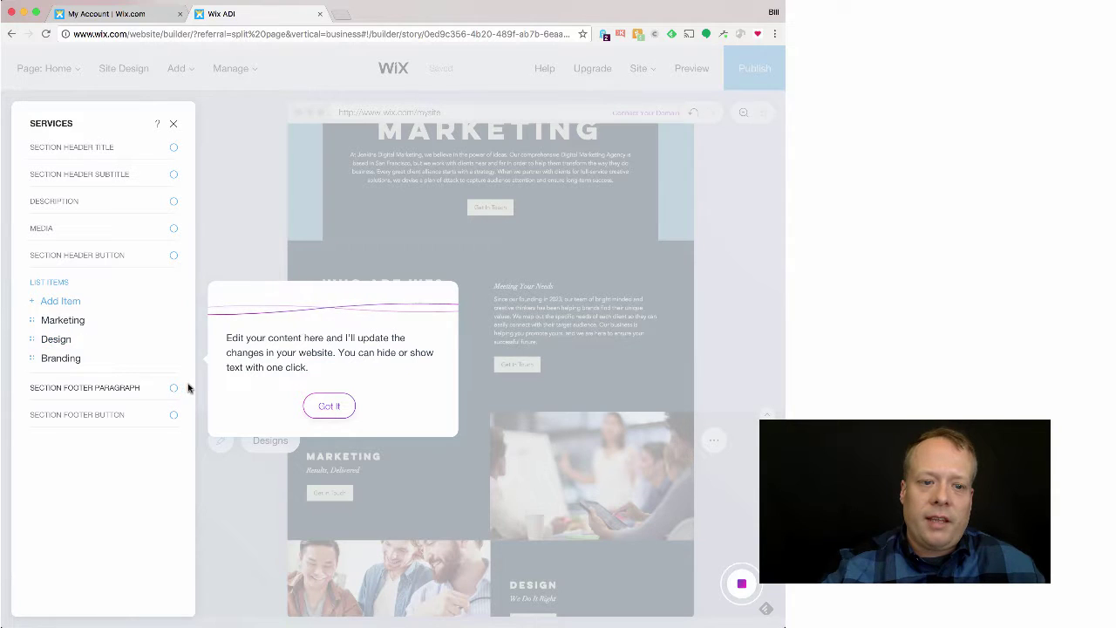
pyautogui.click(325, 405)
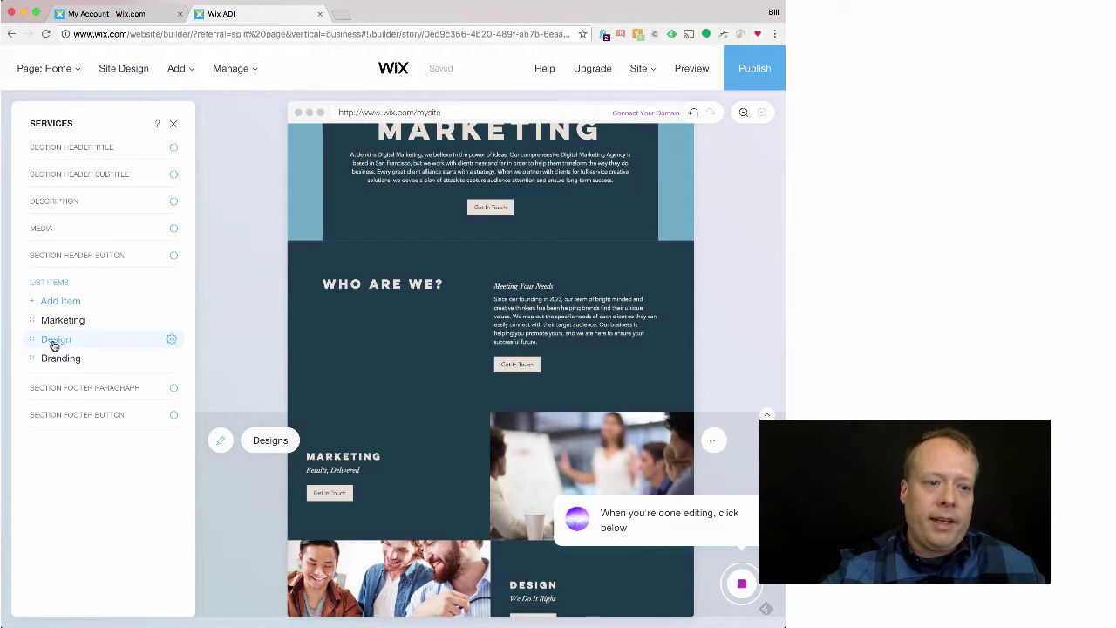
# Step: Give the Design service the description 'We do the best design in the Triangle.'
pyautogui.click(53, 343)
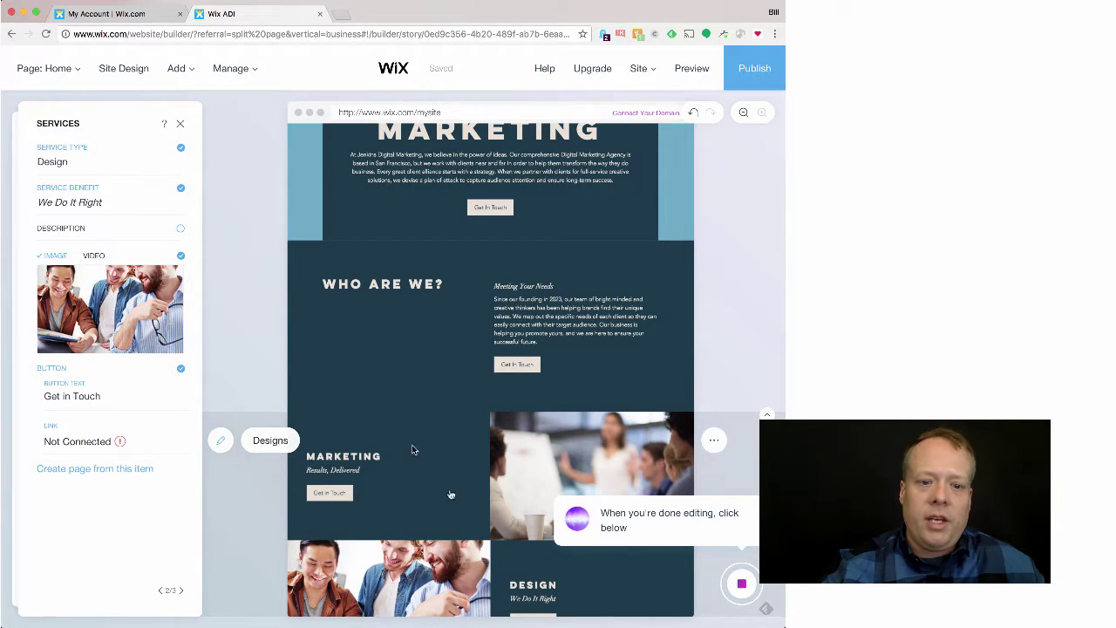
pyautogui.scroll(-1, 497, 565)
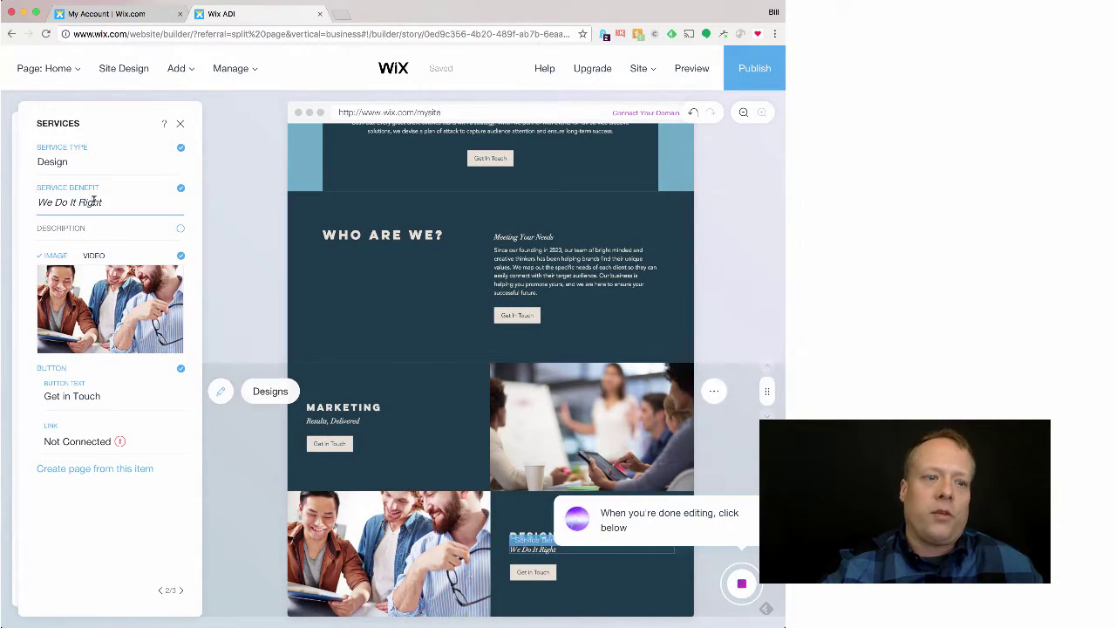
pyautogui.click(93, 228)
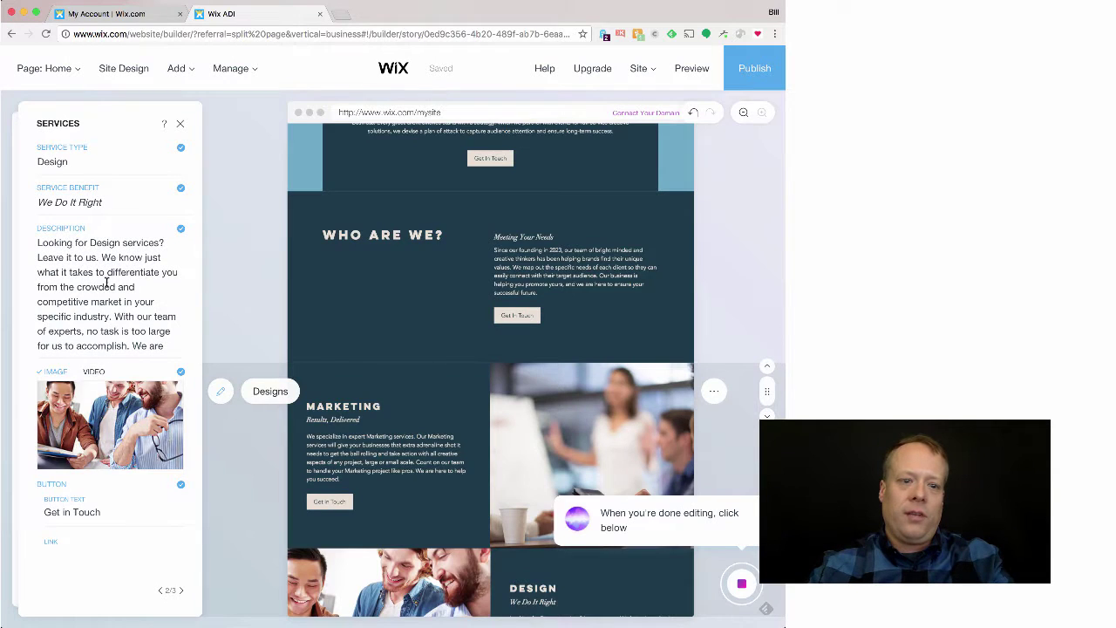
pyautogui.click(126, 295)
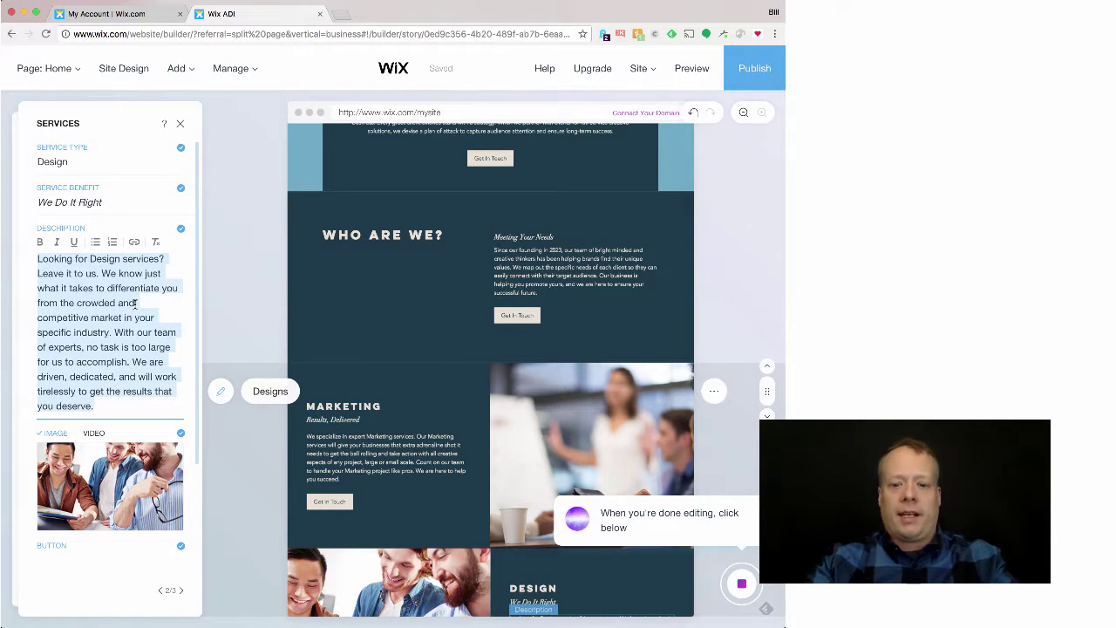
pyautogui.write('We do the best design in')
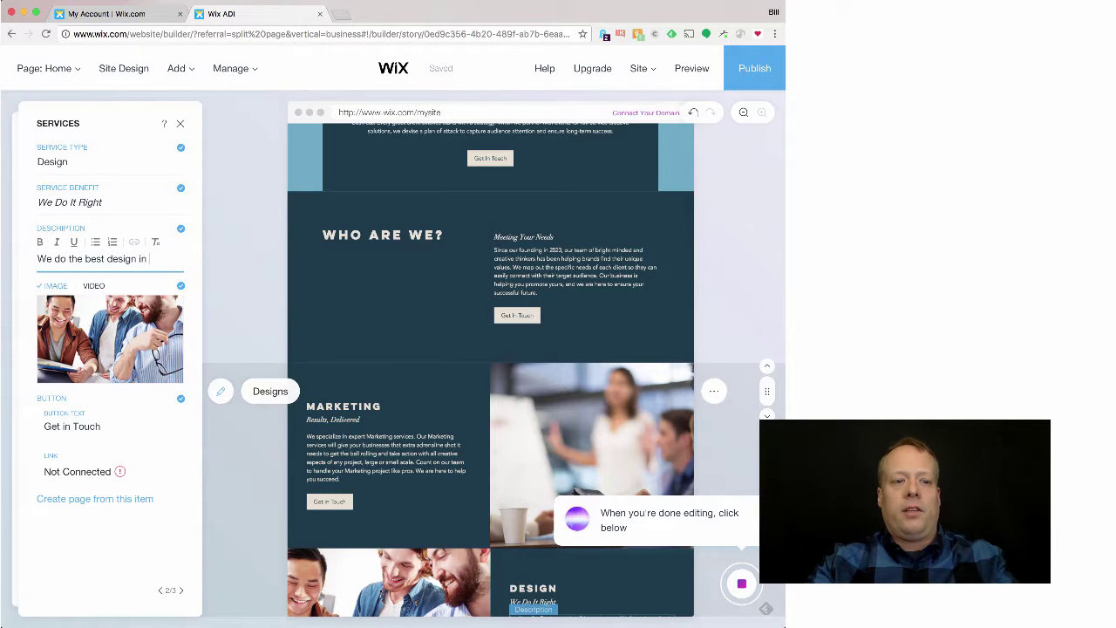
pyautogui.write(' the Triangle.')
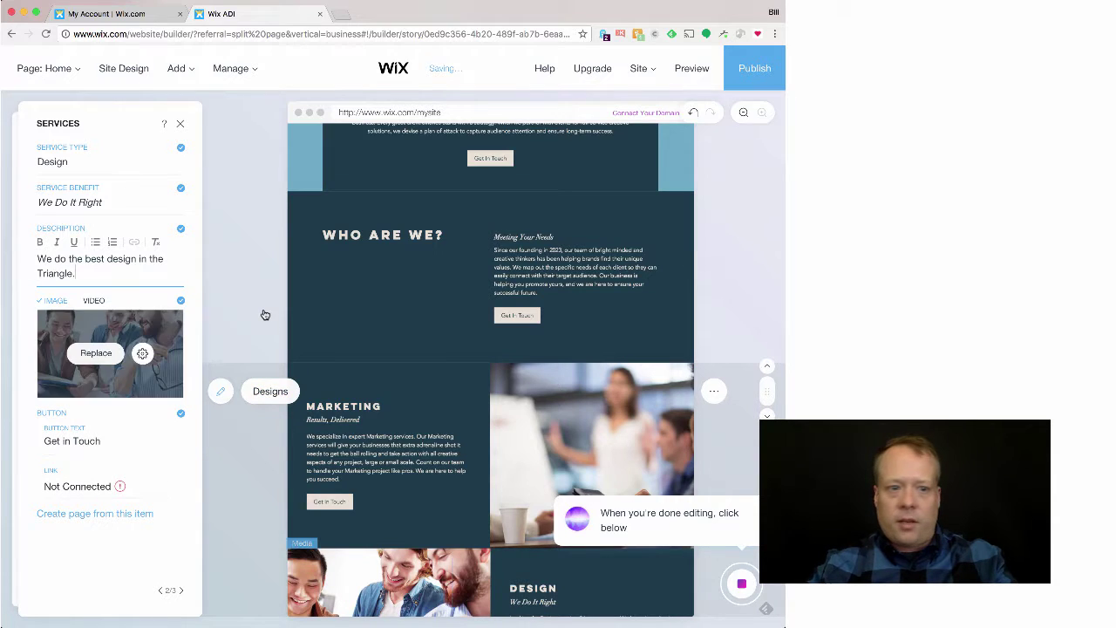
pyautogui.click(335, 296)
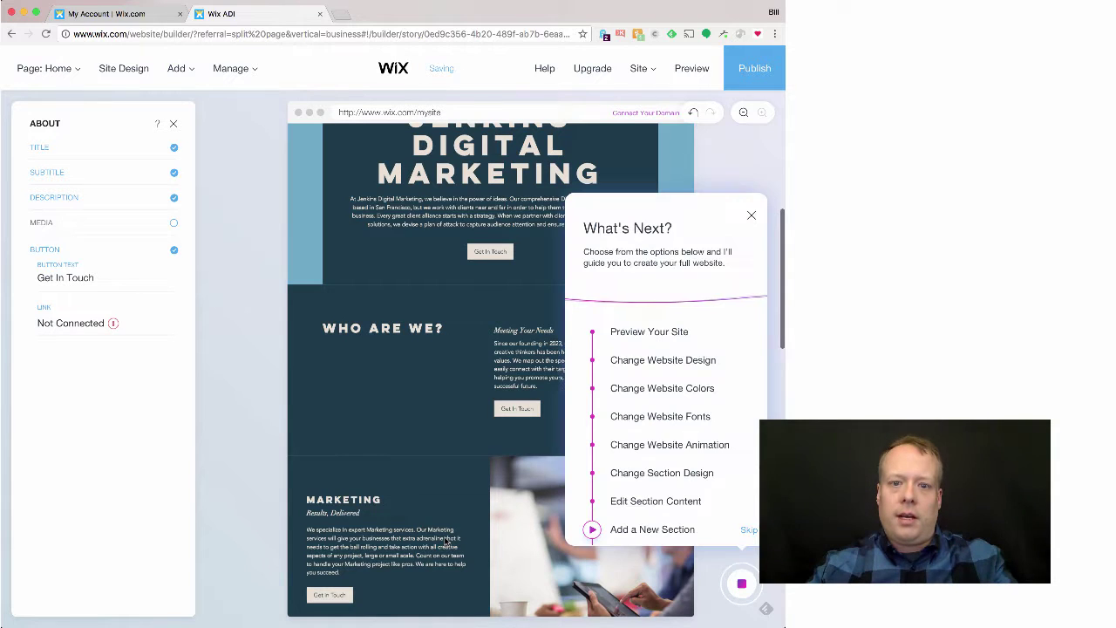
# Step: Close the What's Next guide and auto-save notice, leaving the Marketing, Design and Branding services visible
pyautogui.click(751, 216)
pyautogui.scroll(-5, 636, 379)
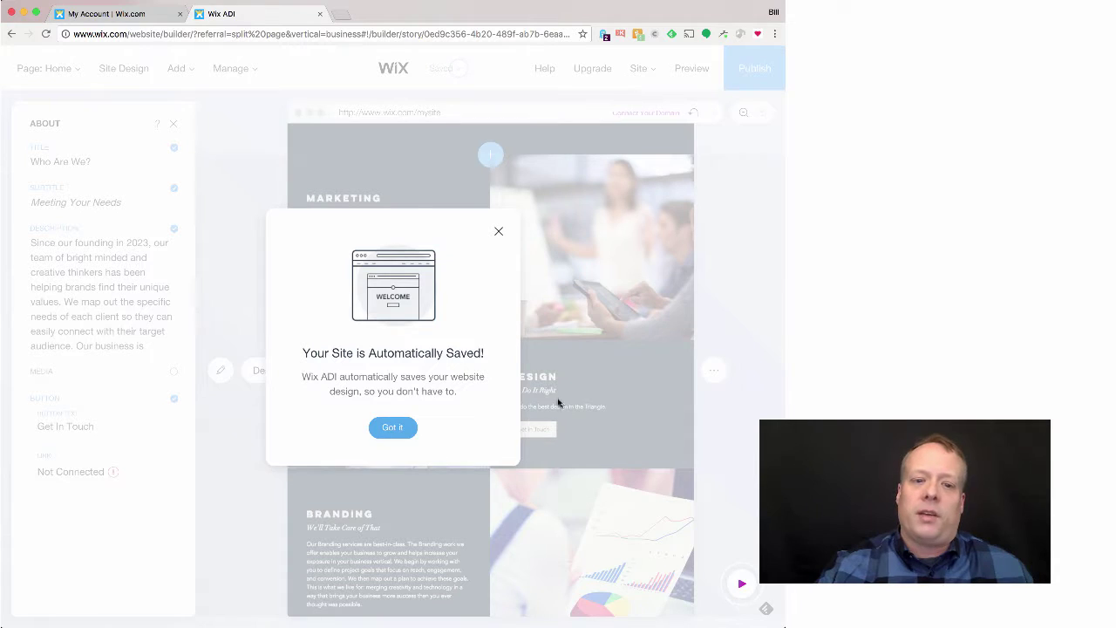
pyautogui.click(388, 427)
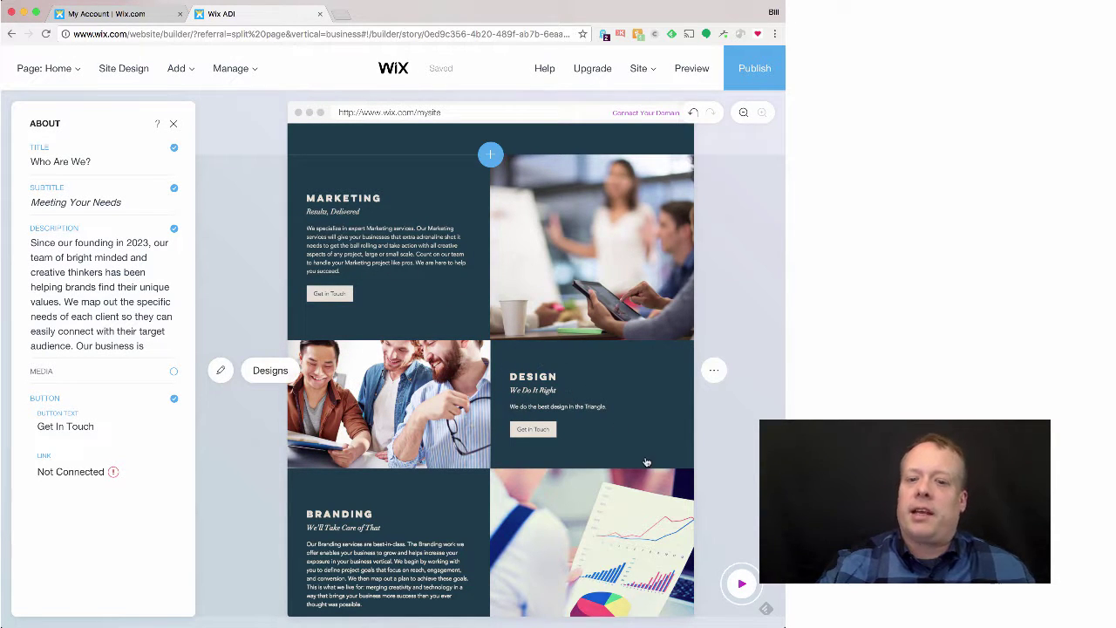
pyautogui.click(741, 584)
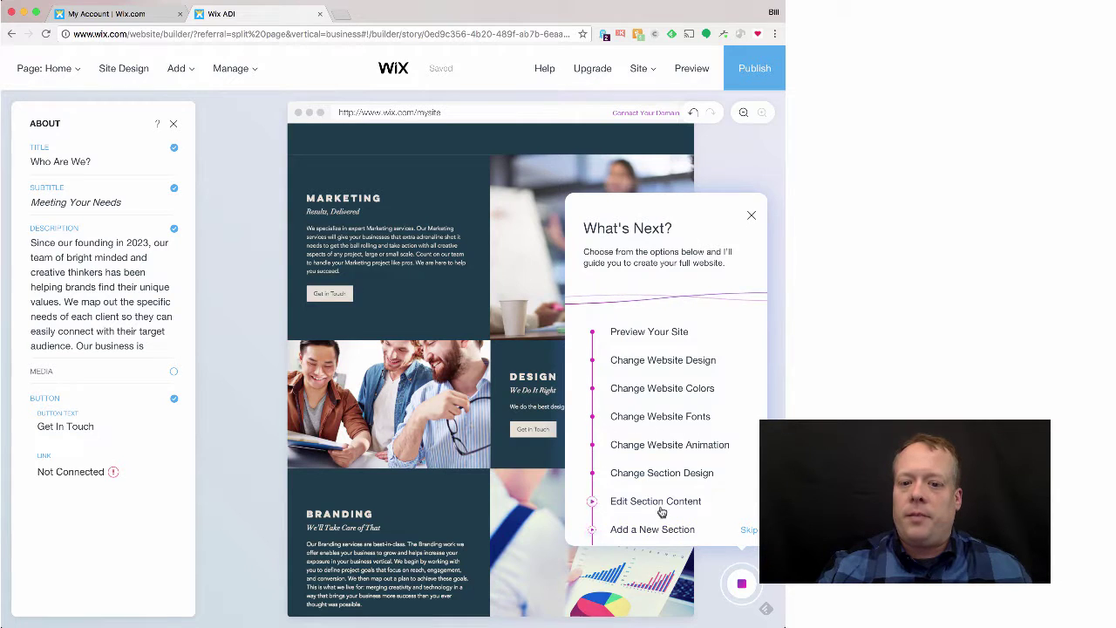
pyautogui.click(592, 529)
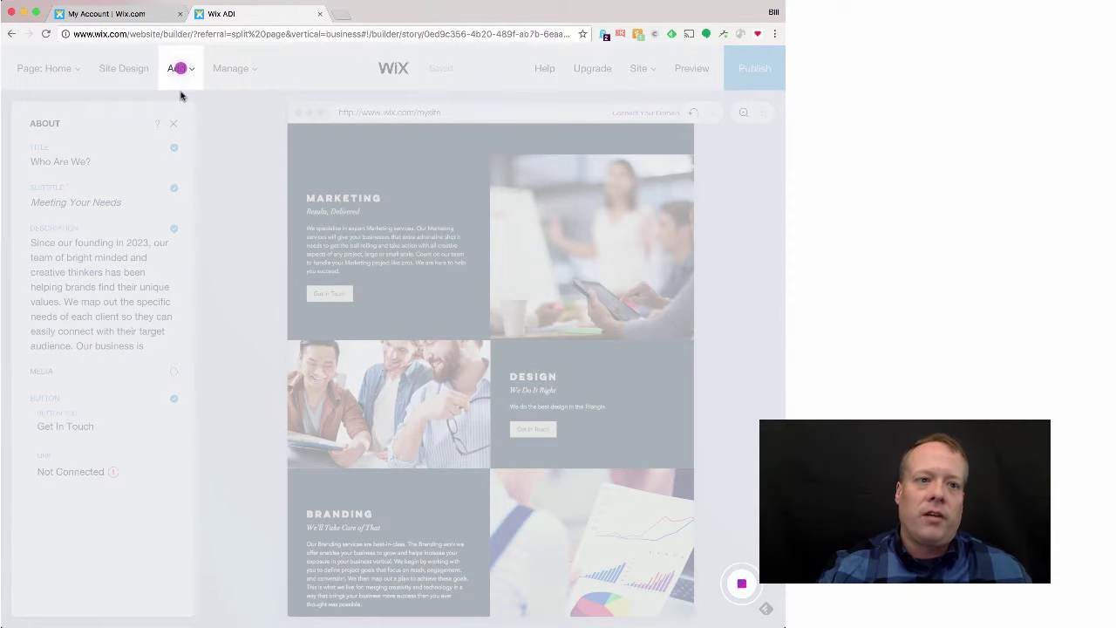
# Step: Add the Client Spotlight section from the Clients designs to the home page
pyautogui.click(180, 68)
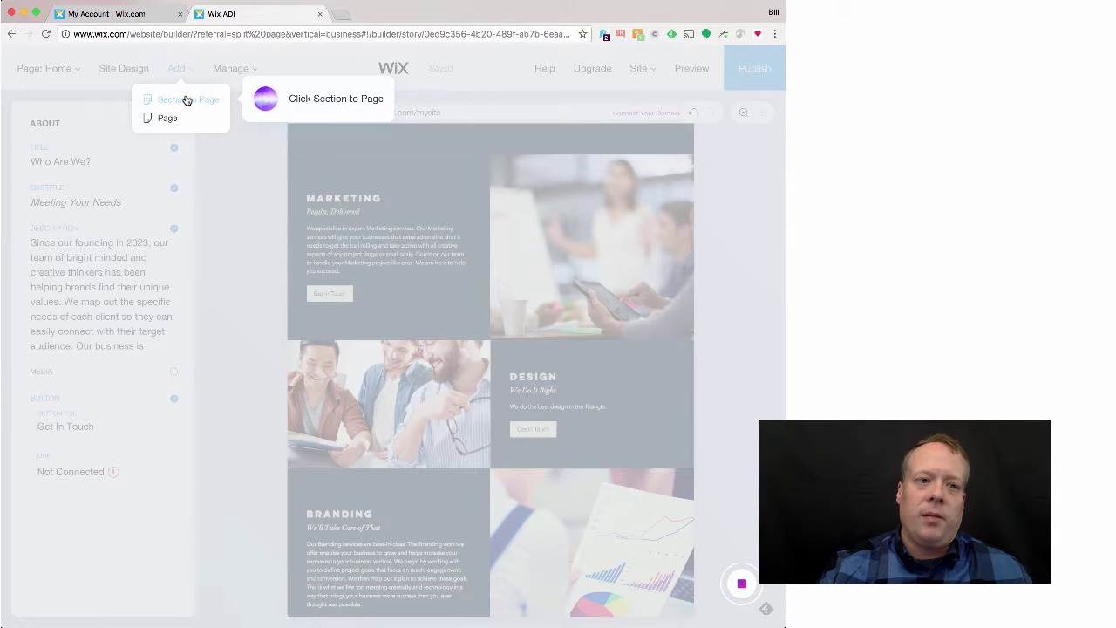
pyautogui.click(186, 100)
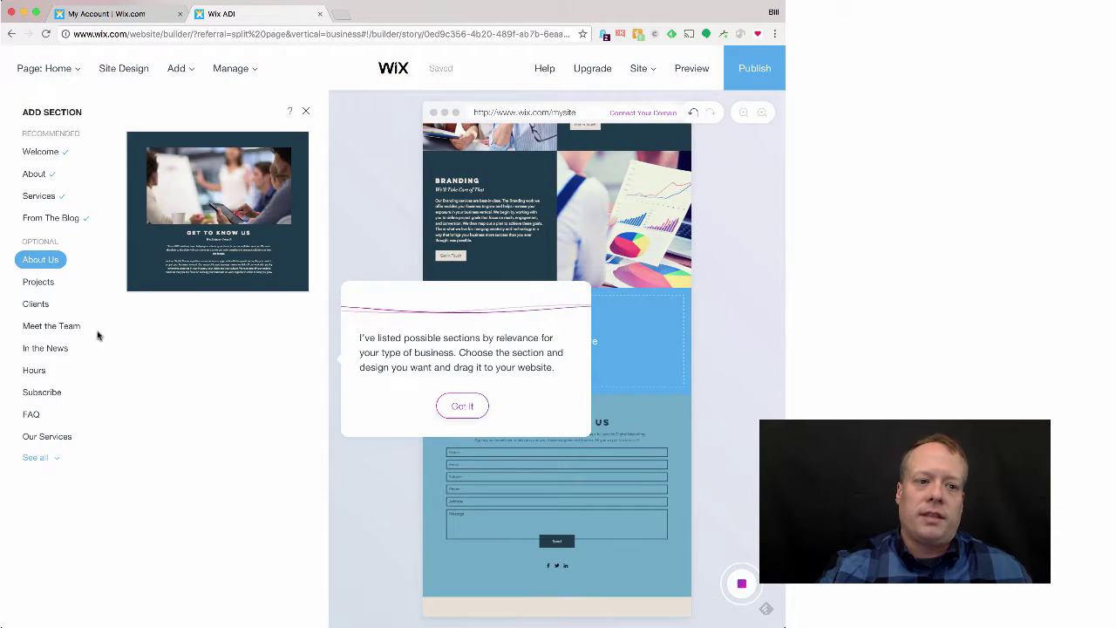
pyautogui.click(44, 304)
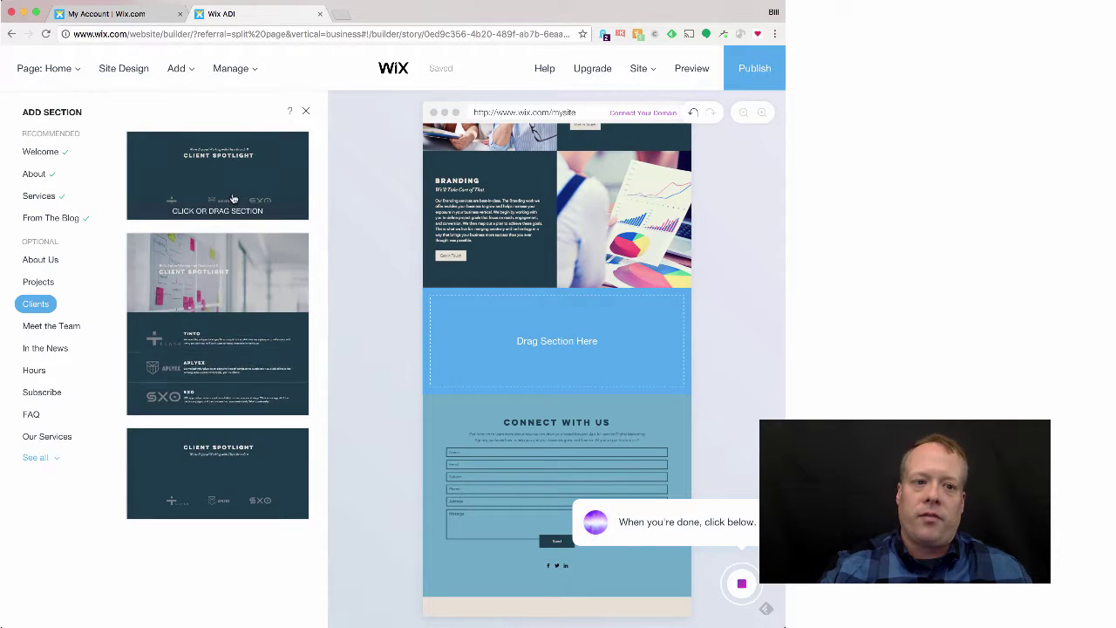
pyautogui.click(222, 291)
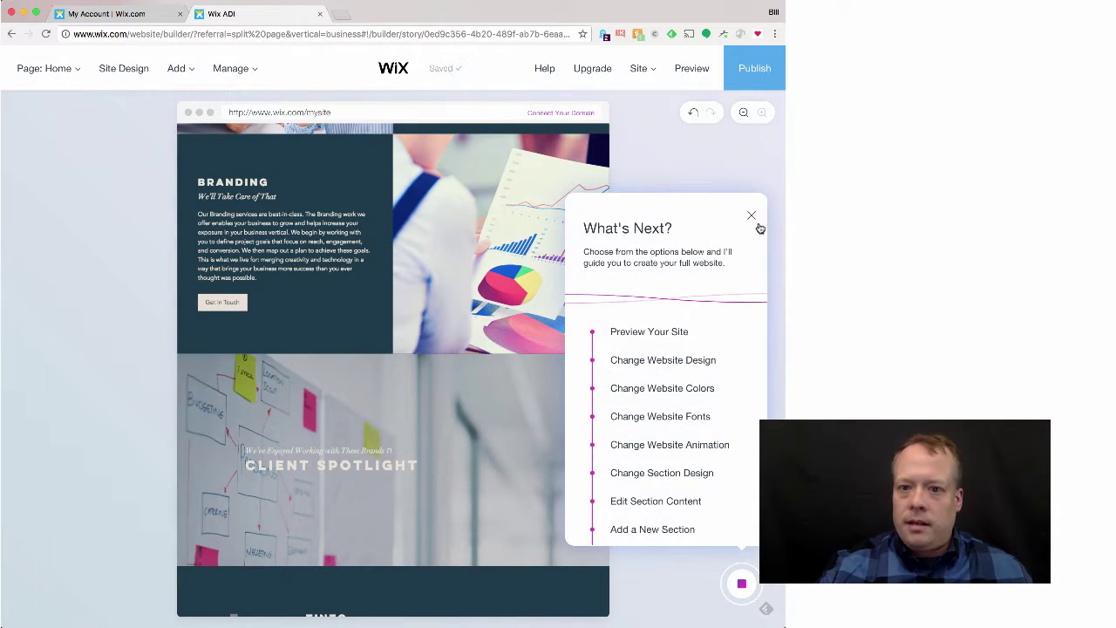
# Step: Move the Client Spotlight section down below the Connect With Us section
pyautogui.click(750, 215)
pyautogui.moveTo(461, 458)
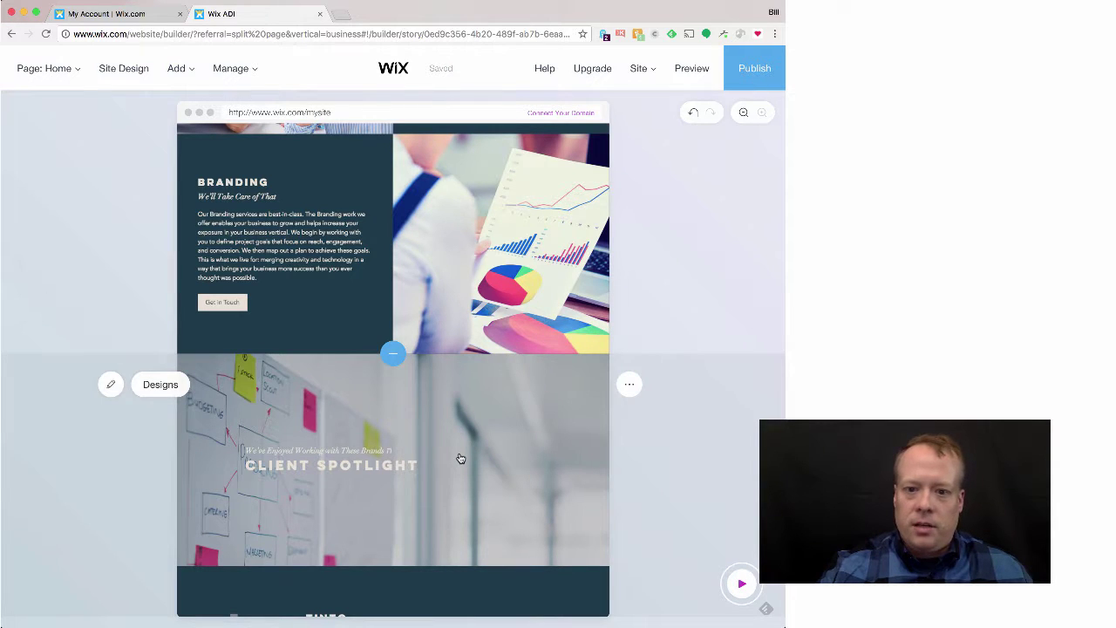
pyautogui.click(427, 463)
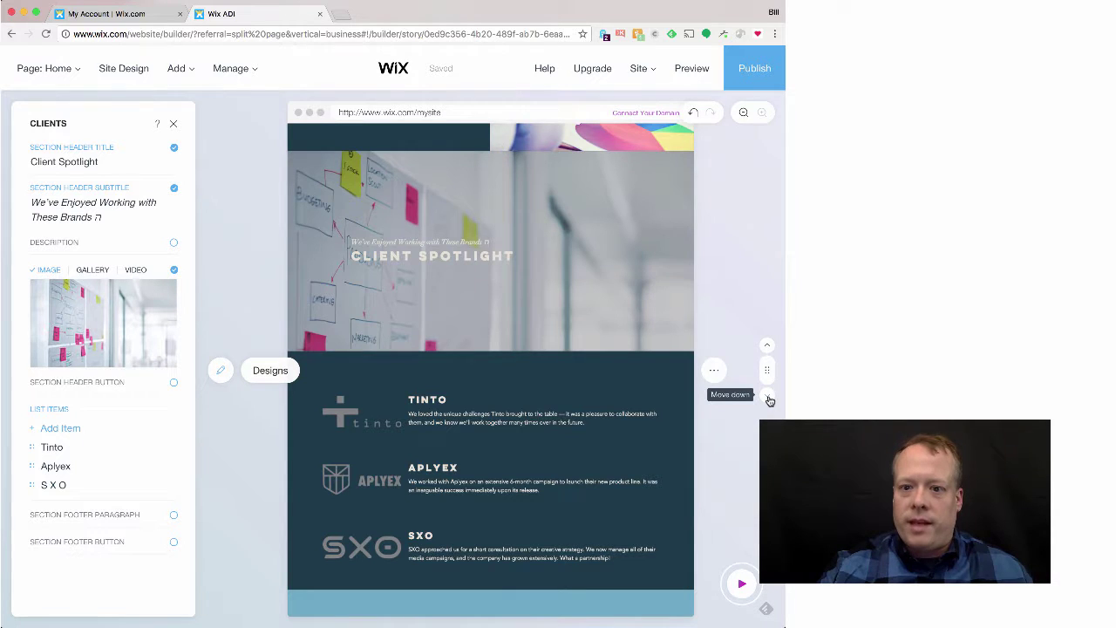
pyautogui.click(768, 396)
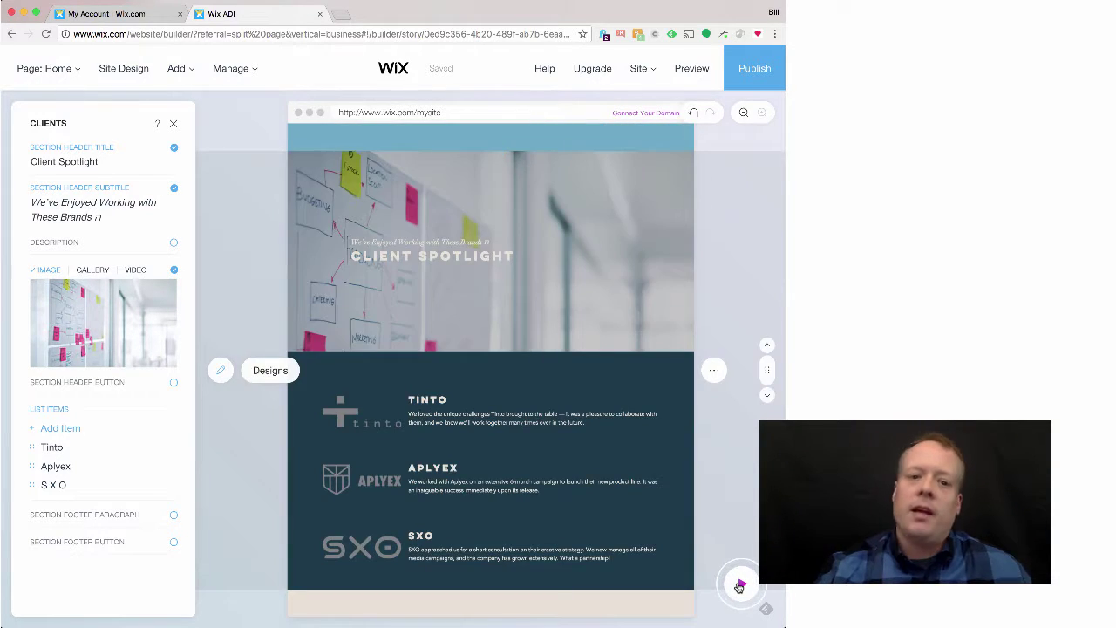
pyautogui.click(740, 587)
pyautogui.scroll(-1, 698, 506)
pyautogui.click(647, 520)
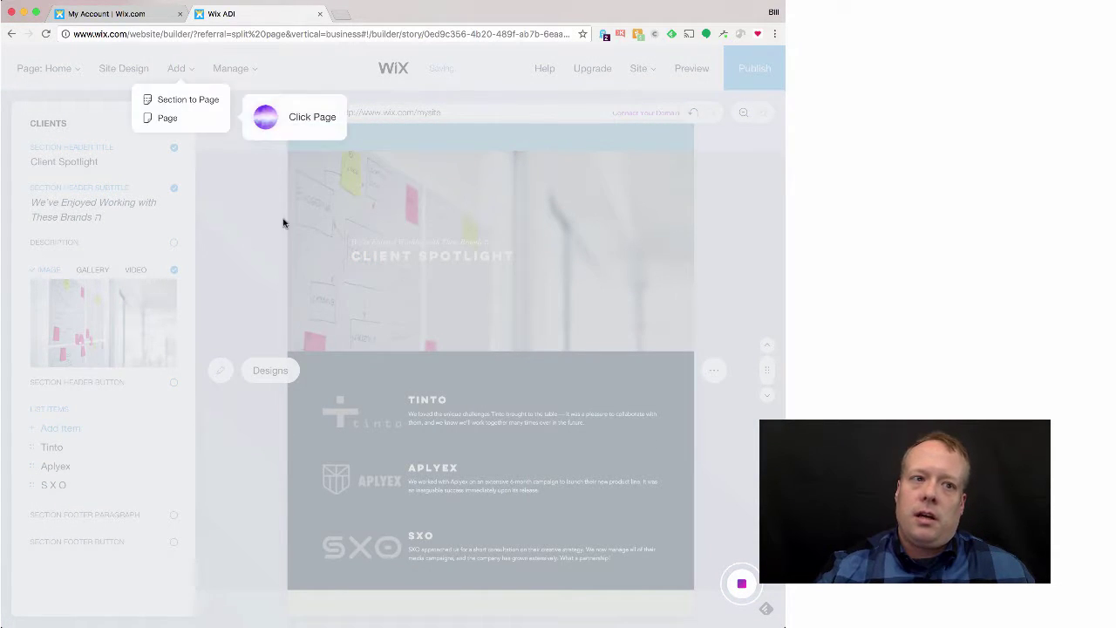
# Step: Add an FAQ page using the Questions layout with three Jenkins Digital Marketing questions
pyautogui.click(248, 125)
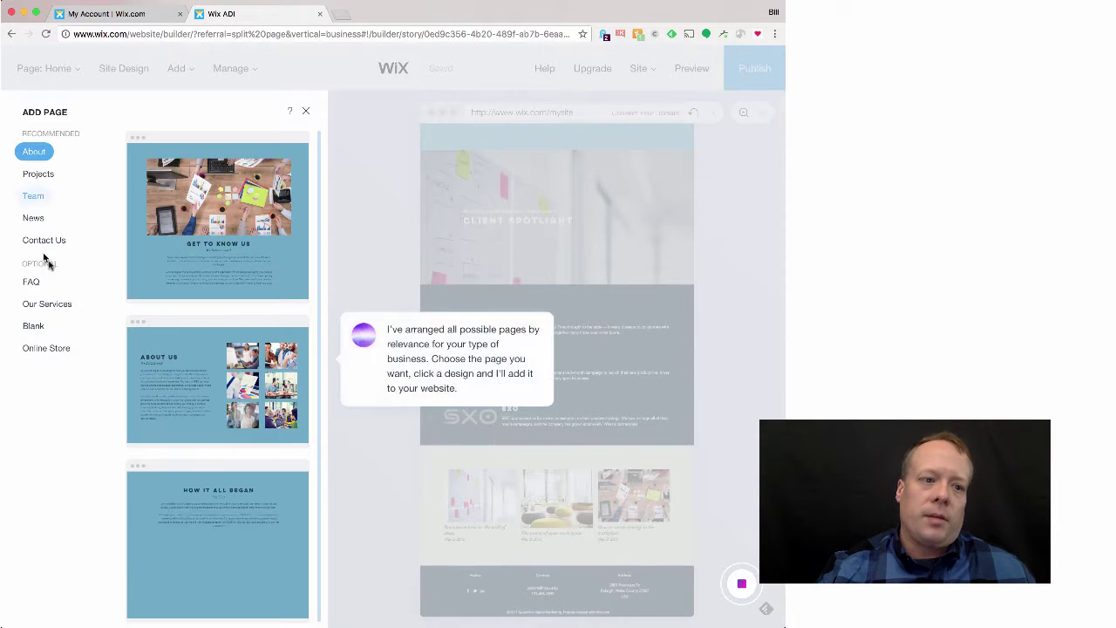
pyautogui.click(40, 285)
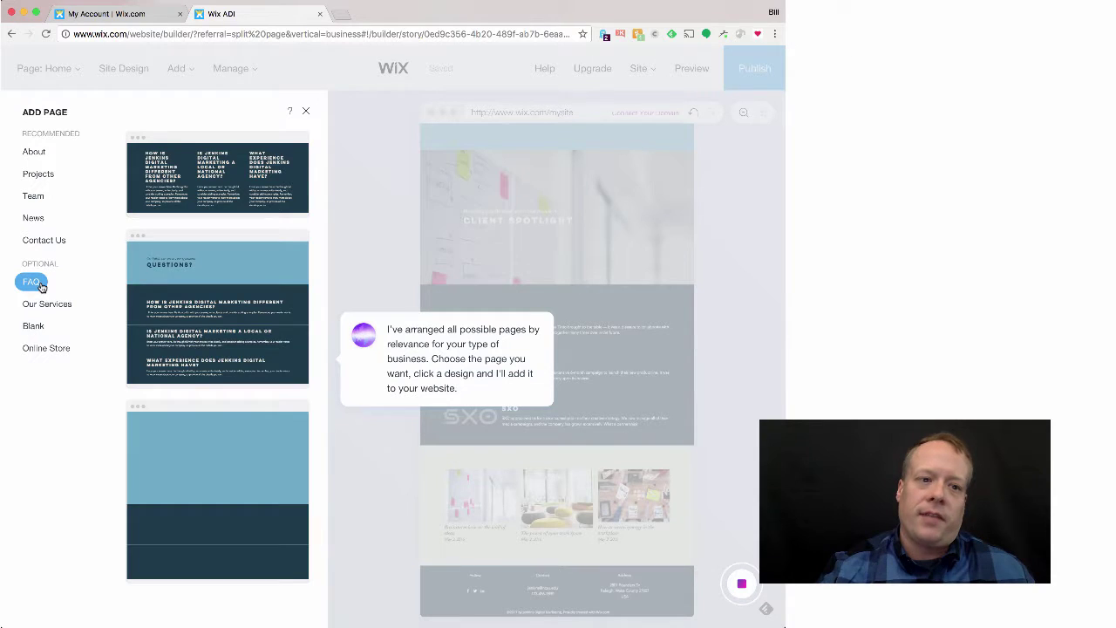
pyautogui.click(283, 302)
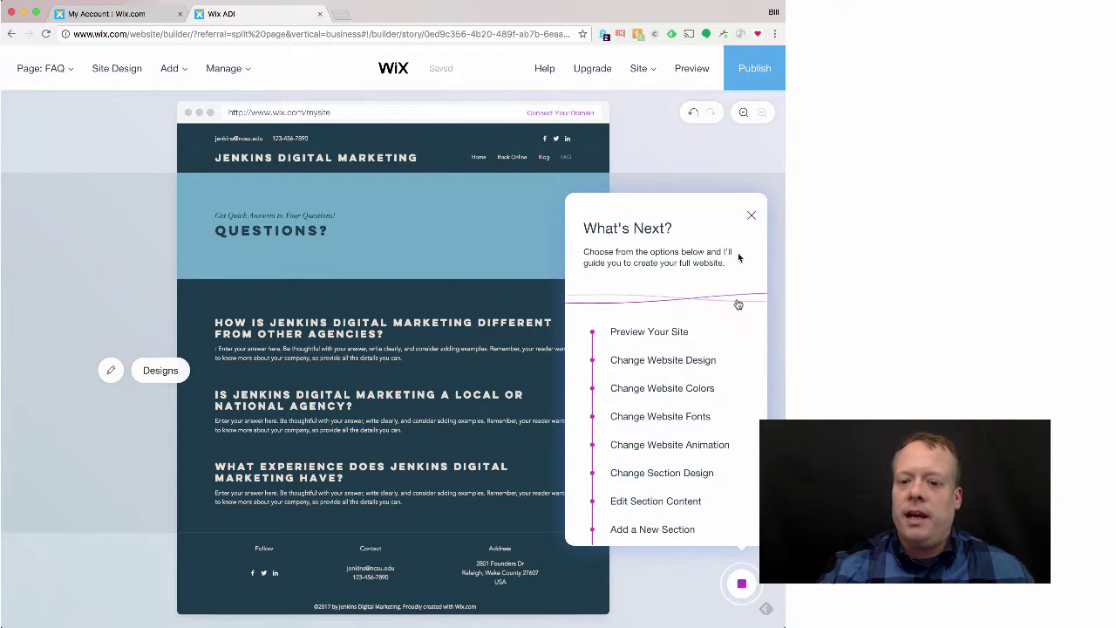
pyautogui.scroll(-3, 741, 500)
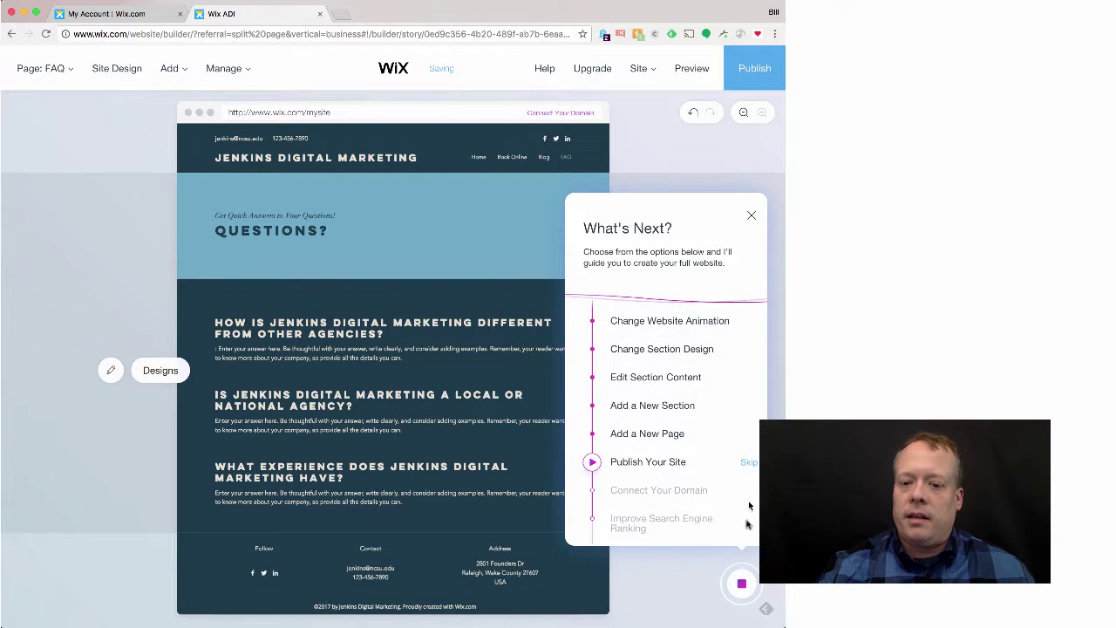
pyautogui.click(744, 595)
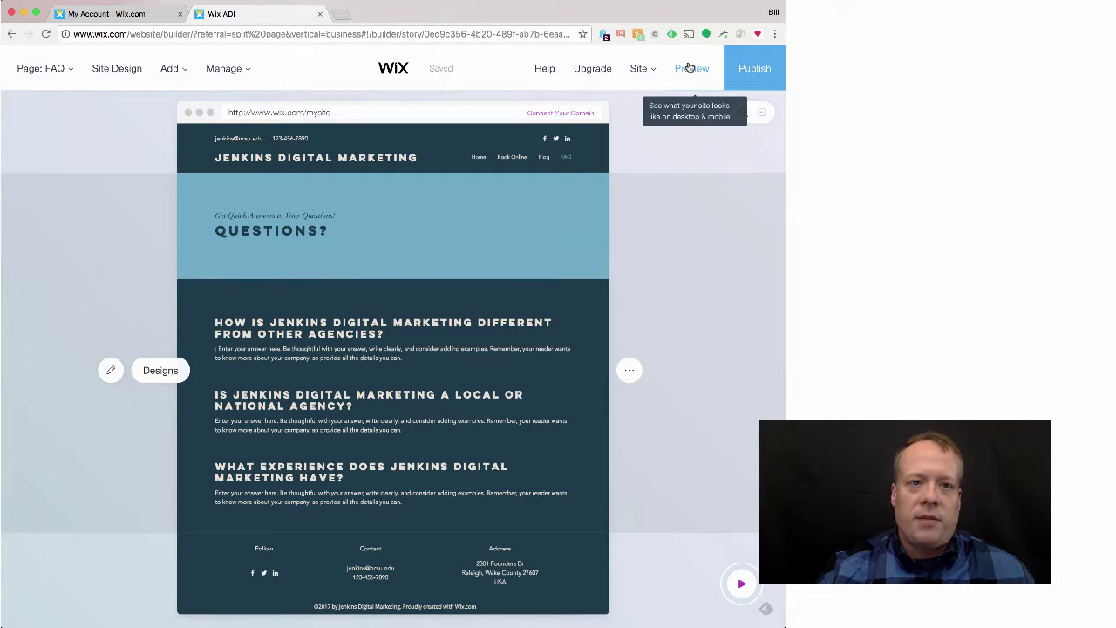
pyautogui.click(689, 68)
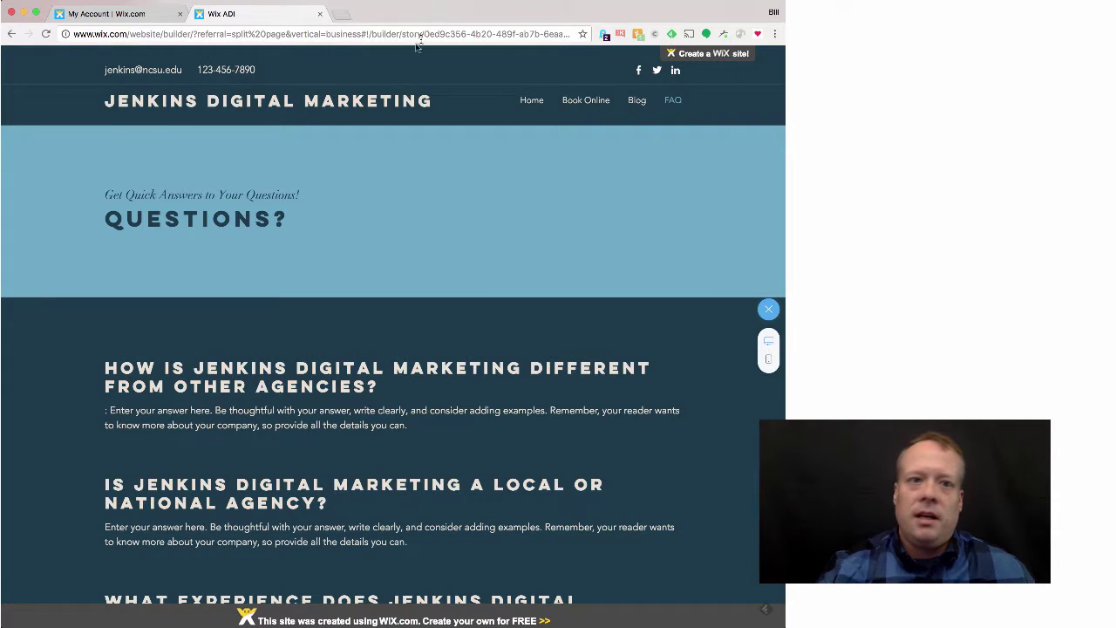
pyautogui.click(529, 103)
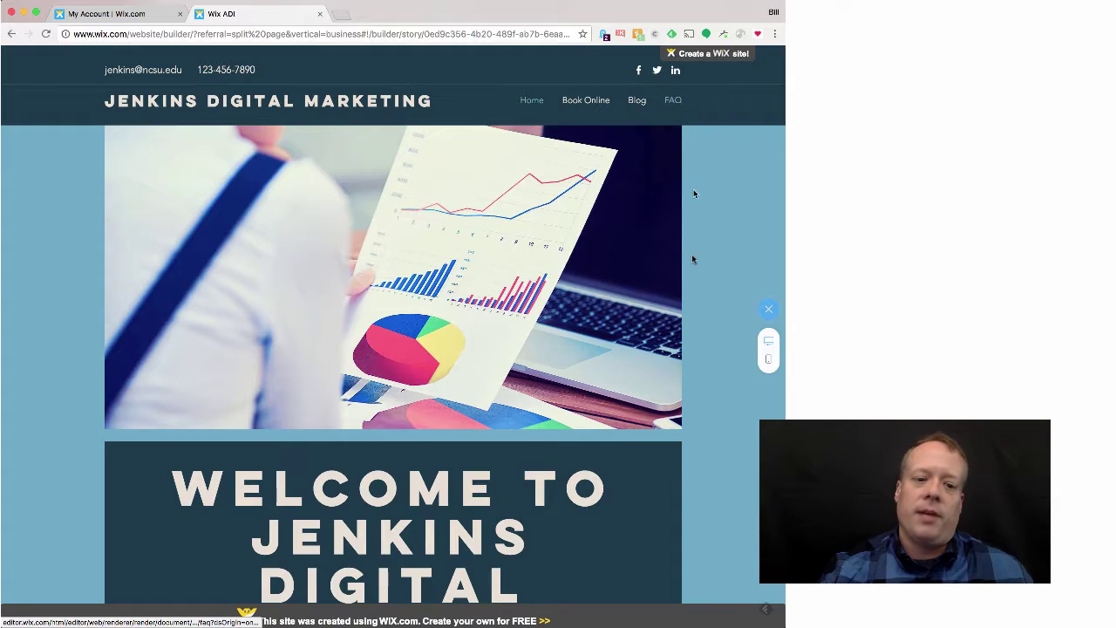
pyautogui.scroll(-20, 688, 282)
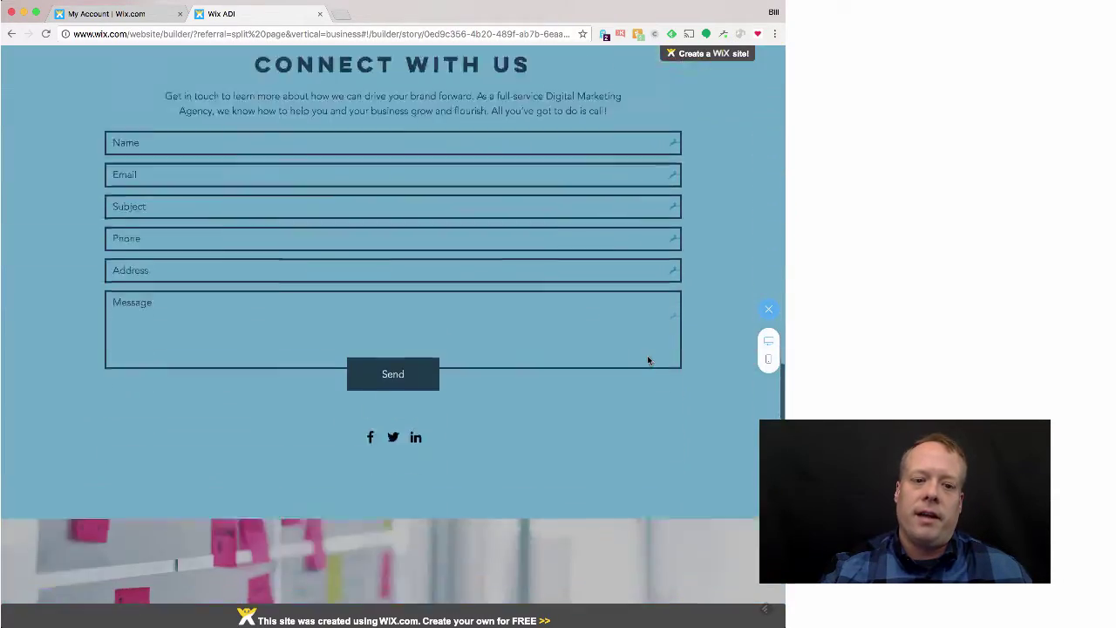
pyautogui.scroll(-8, 647, 360)
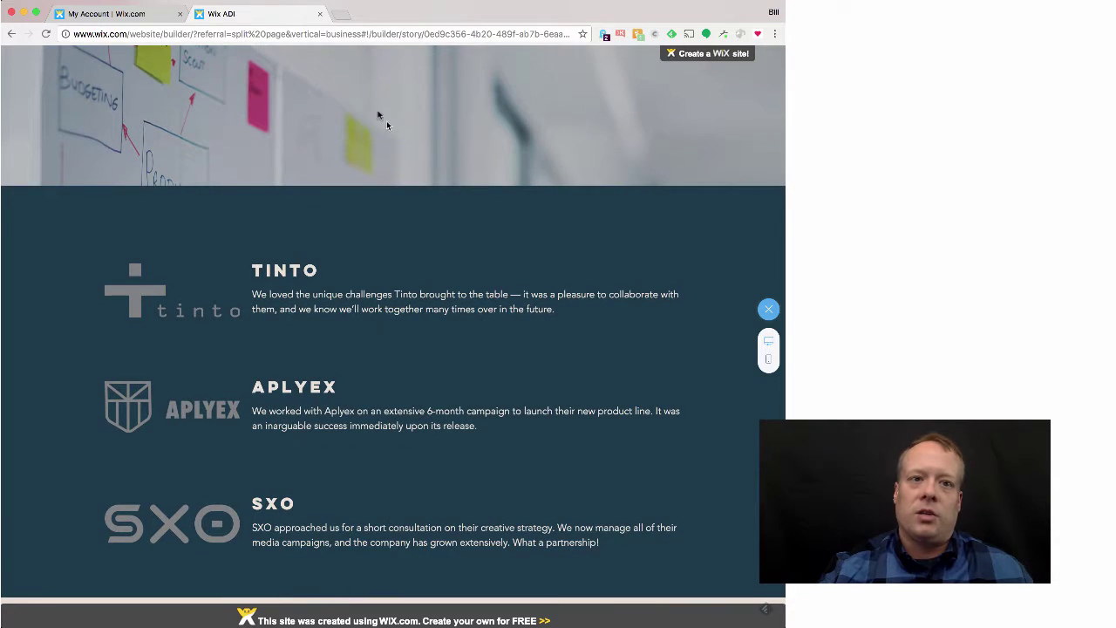
pyautogui.click(320, 14)
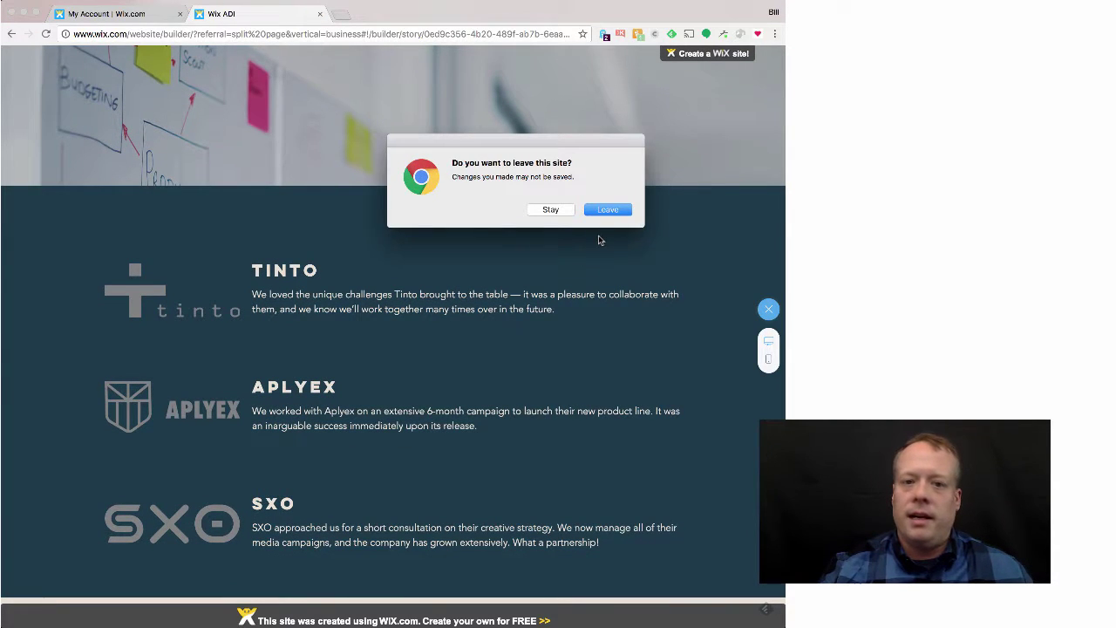
pyautogui.click(563, 215)
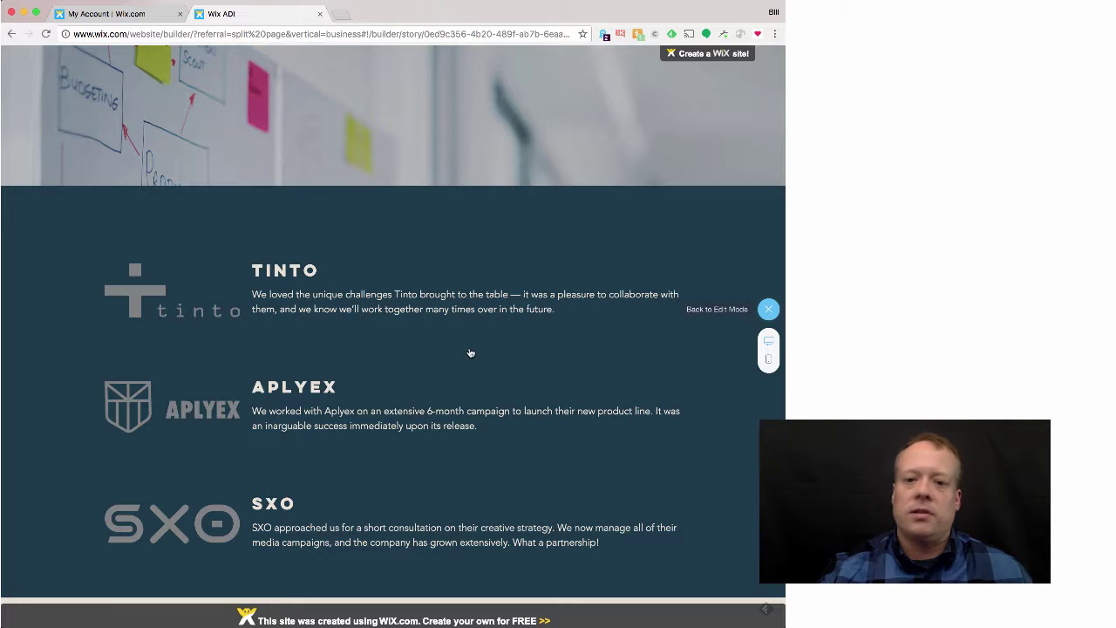
pyautogui.press('Escape')
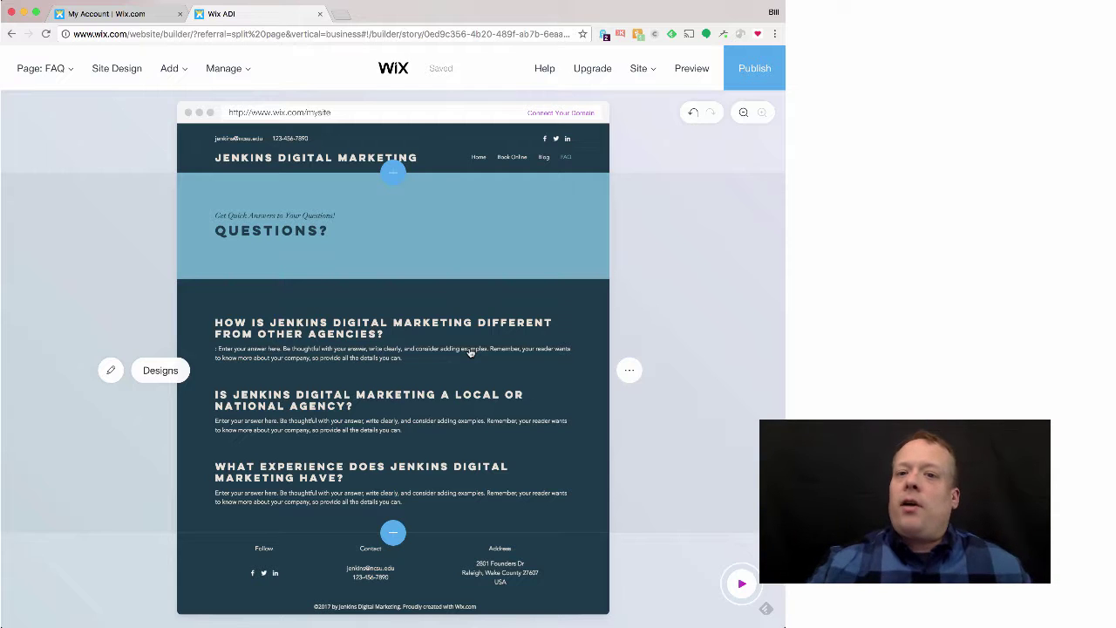
# Step: Publish the site to the free wixsite.com address ending in /jenkins
pyautogui.click(772, 81)
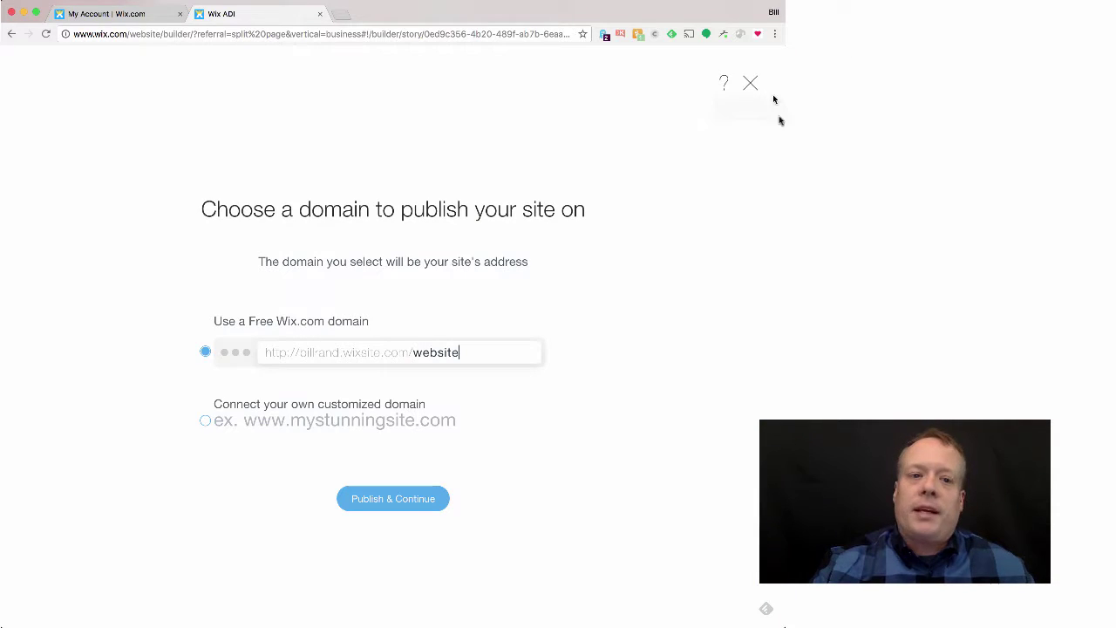
pyautogui.press('BackSpace')
pyautogui.press('BackSpace')
pyautogui.press('BackSpace')
pyautogui.press('BackSpace')
pyautogui.press('BackSpace')
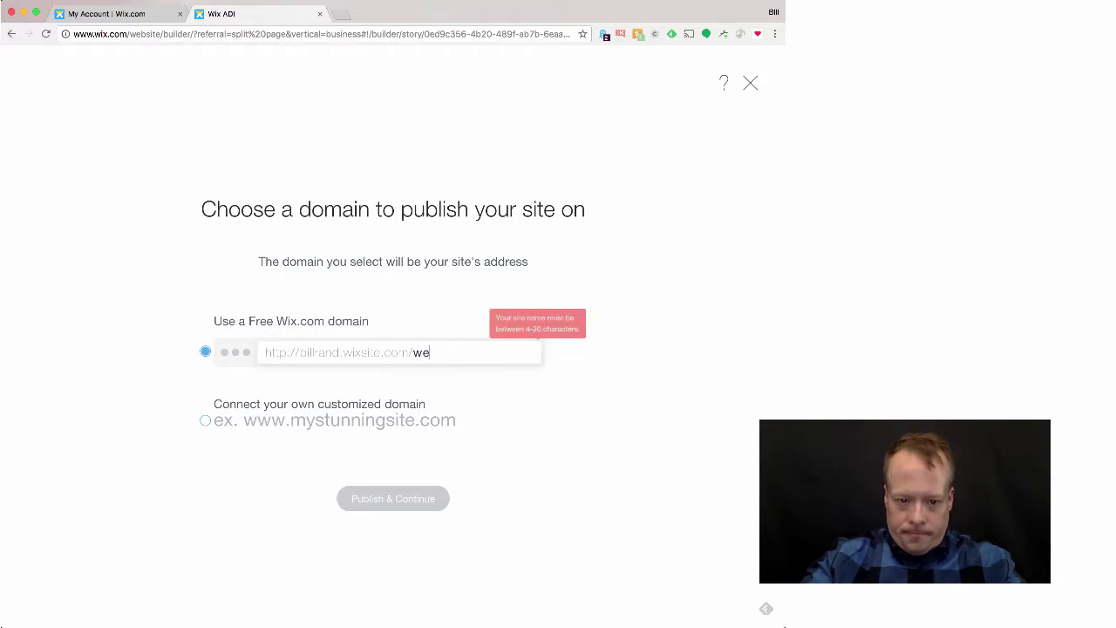
pyautogui.write('jenkins')
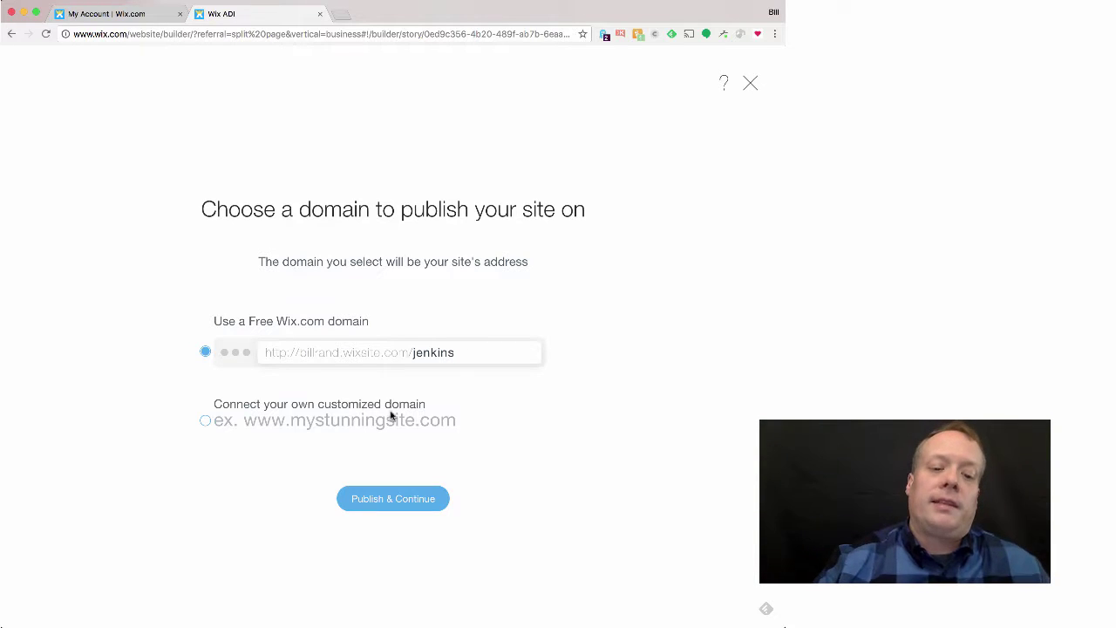
pyautogui.click(427, 502)
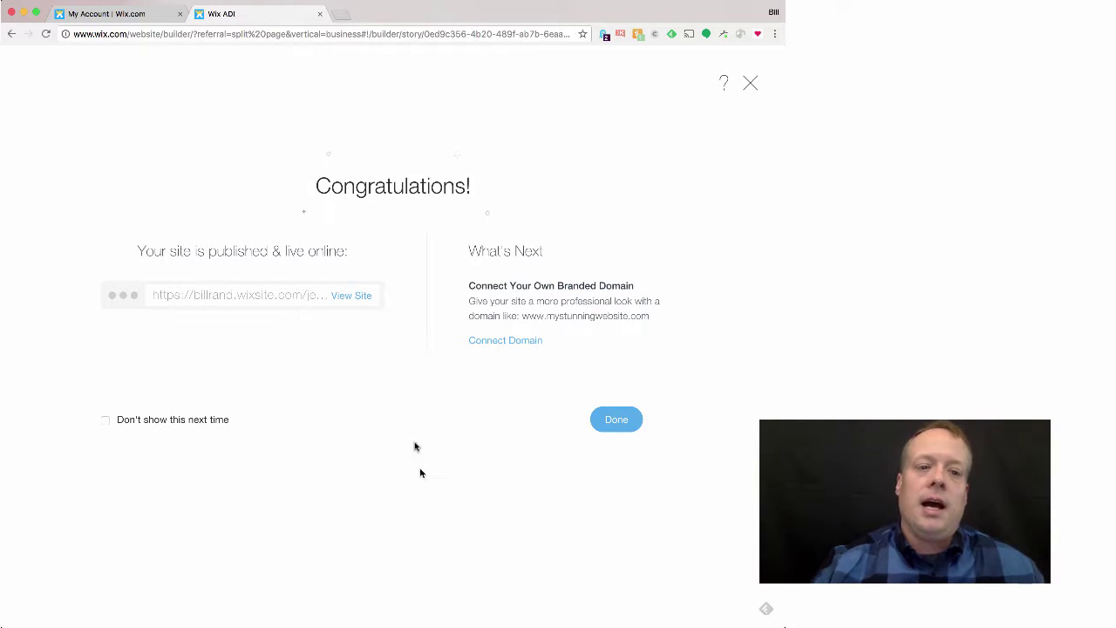
# Step: View the live site at its wixsite.com/jenkins address in a new tab, then return to Wix
pyautogui.press('super+t')
pyautogui.write('bi')
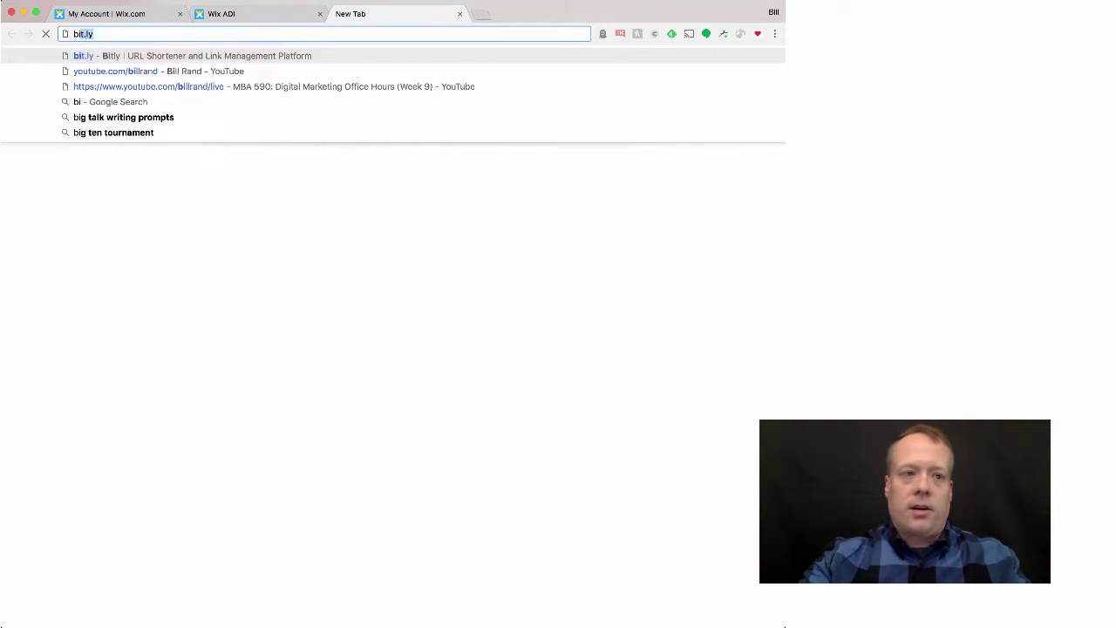
pyautogui.write('llrand.wixsite.com')
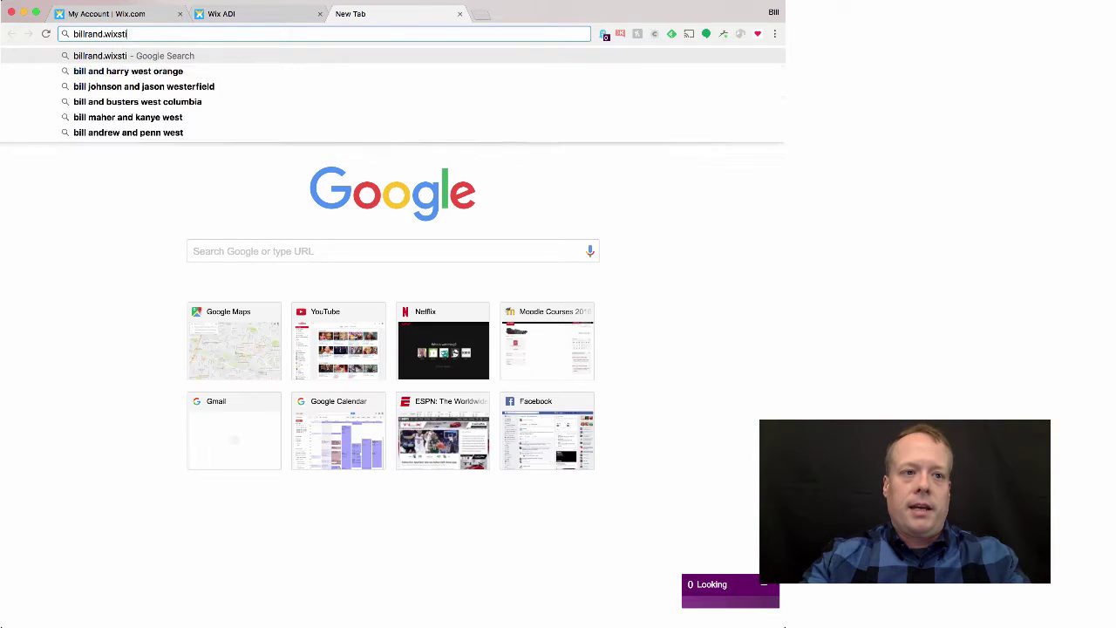
pyautogui.write('/jenk')
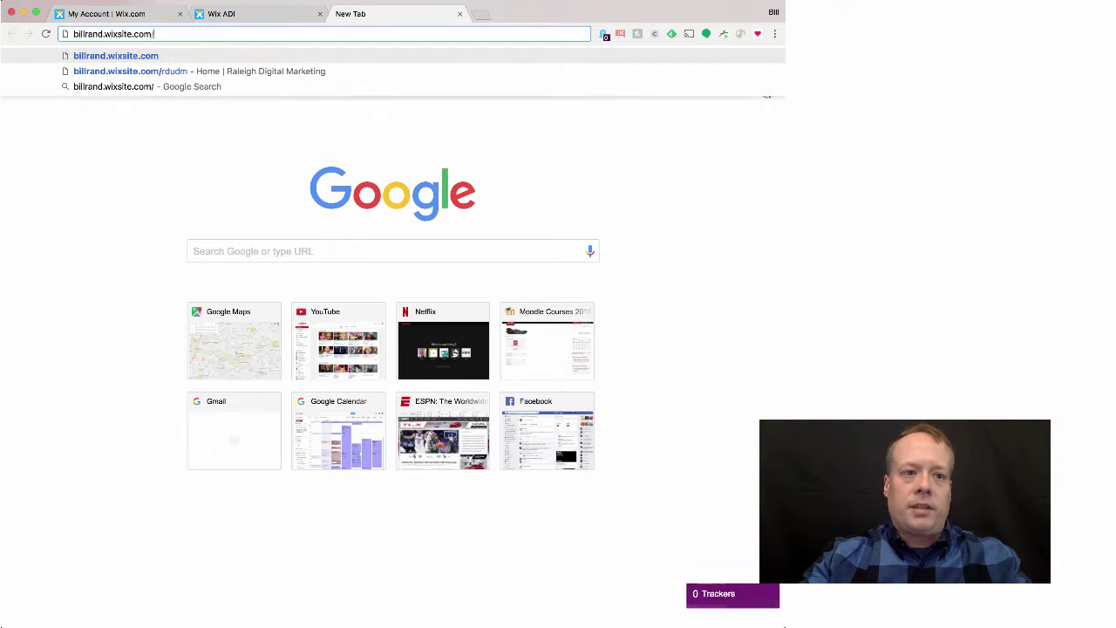
pyautogui.write('ins')
pyautogui.press('Return')
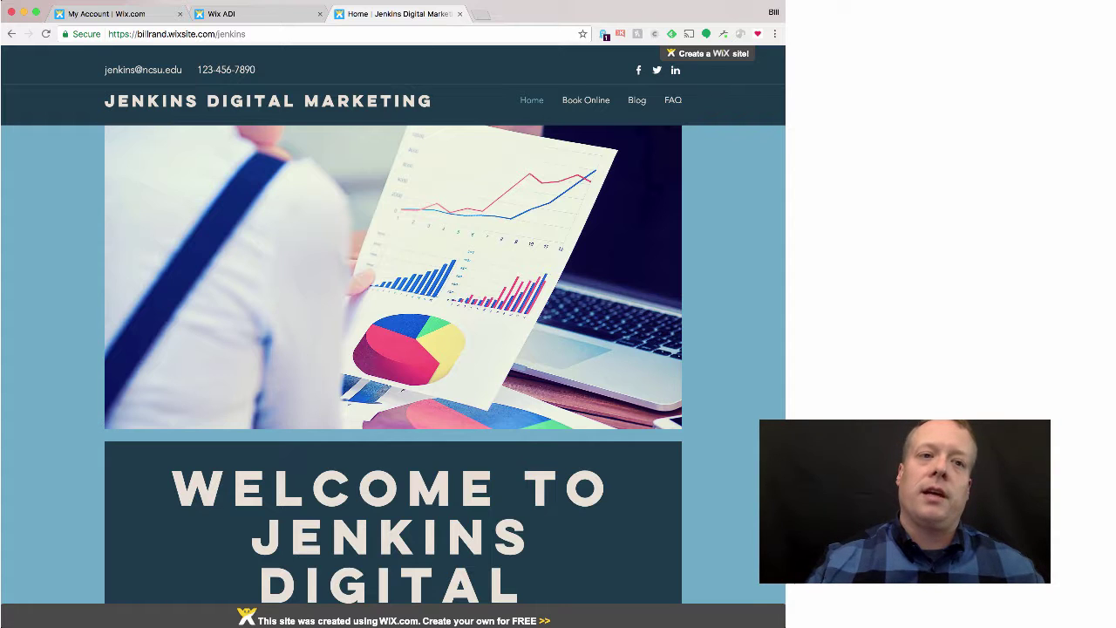
pyautogui.click(284, 15)
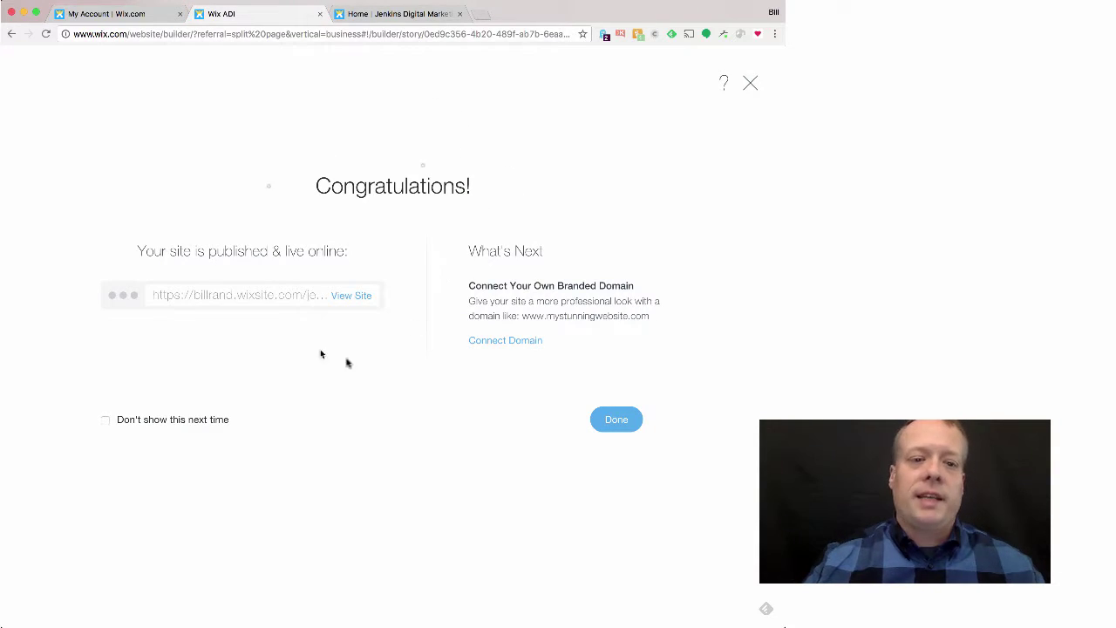
# Step: Dismiss the Congratulations dialog and open the jenkins site's Site Settings in a new tab
pyautogui.click(751, 86)
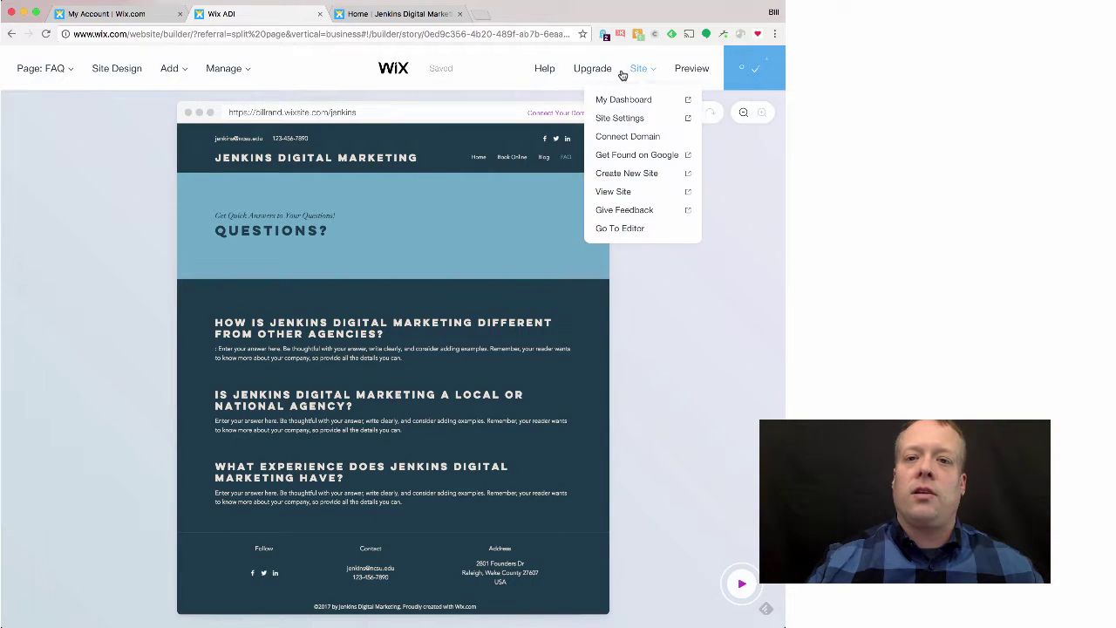
pyautogui.moveTo(654, 68)
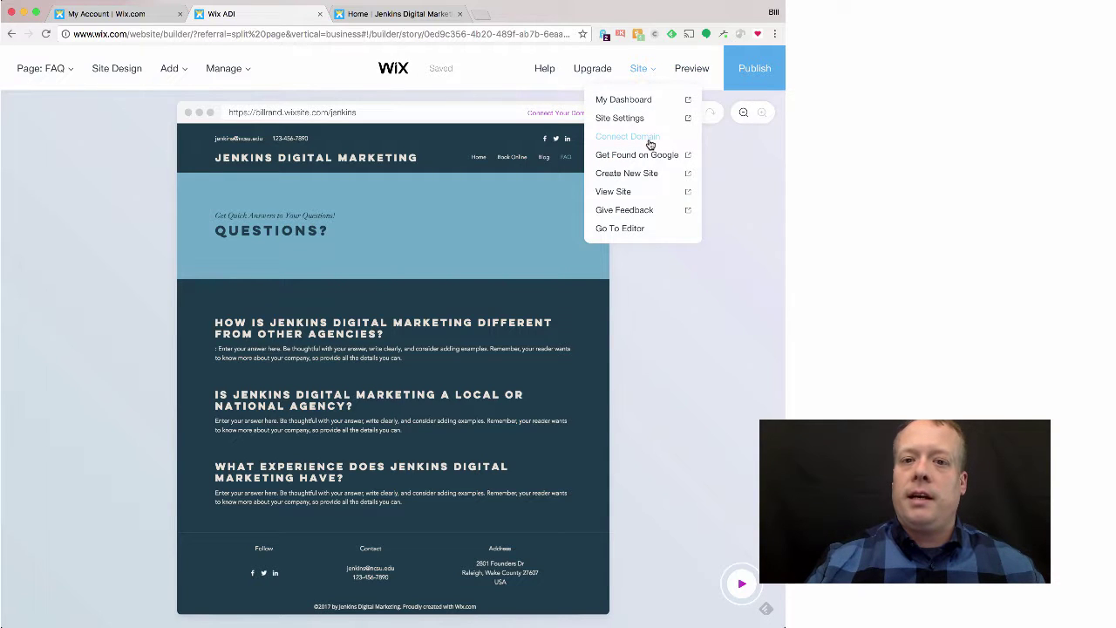
pyautogui.click(637, 119)
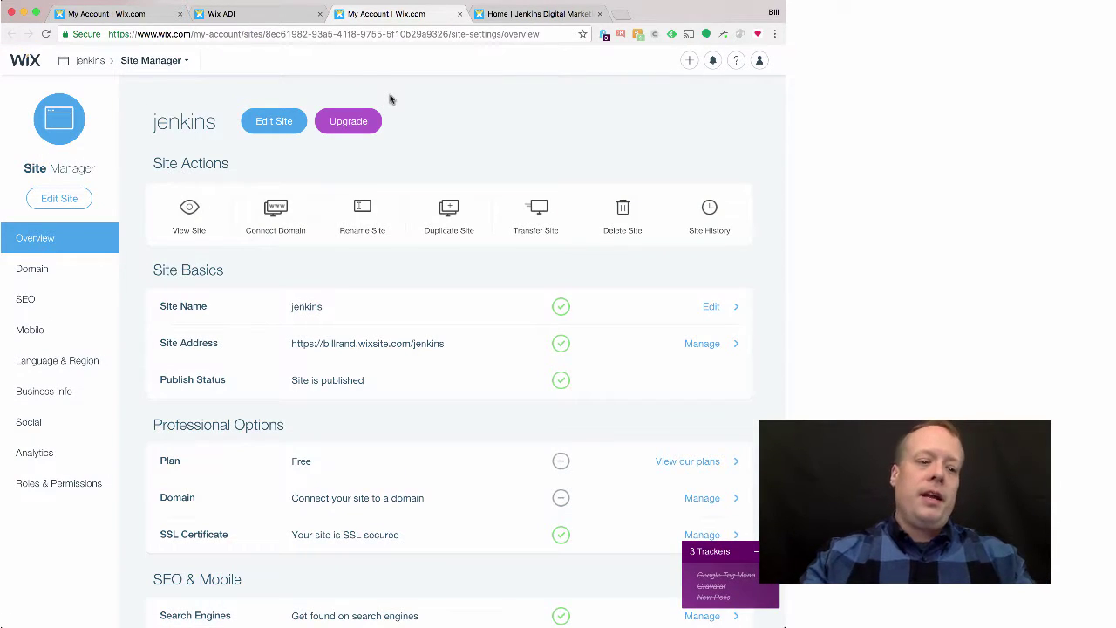
pyautogui.press('super+t')
# Step: Load Google Analytics, pick the existing account, and choose Create new account in Admin
pyautogui.write('analytics.google.com')
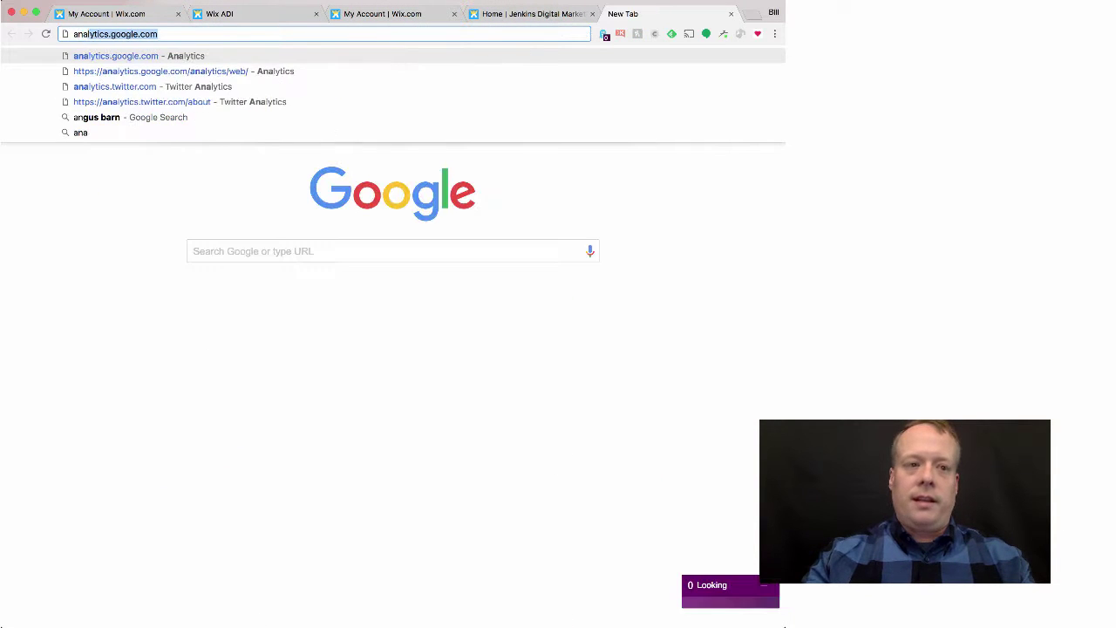
pyautogui.press('Return')
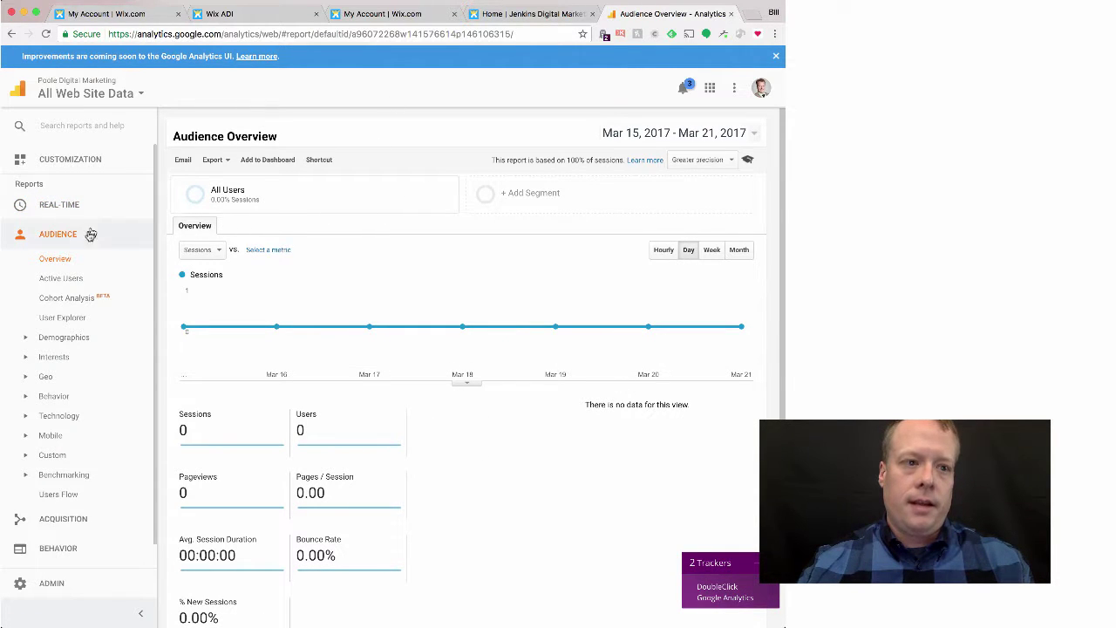
pyautogui.click(124, 96)
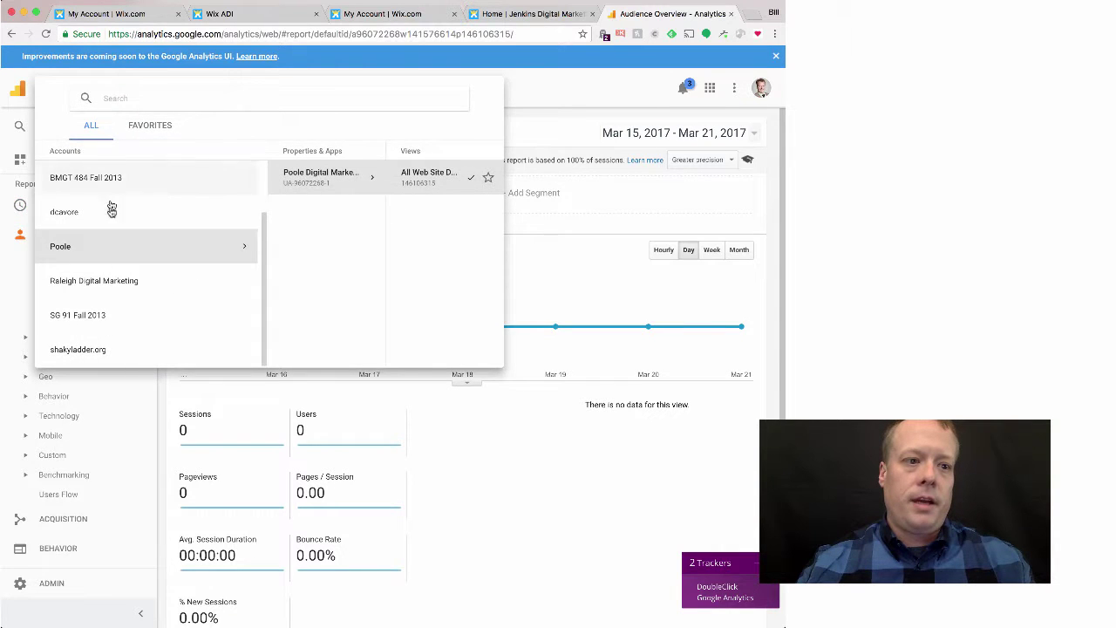
pyautogui.click(123, 260)
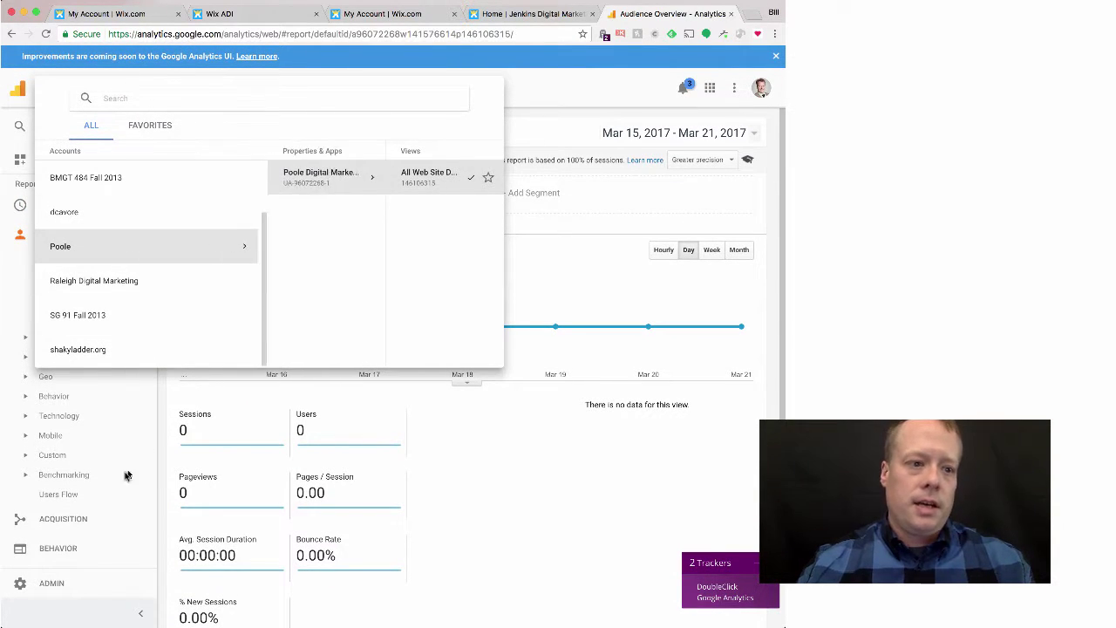
pyautogui.click(59, 582)
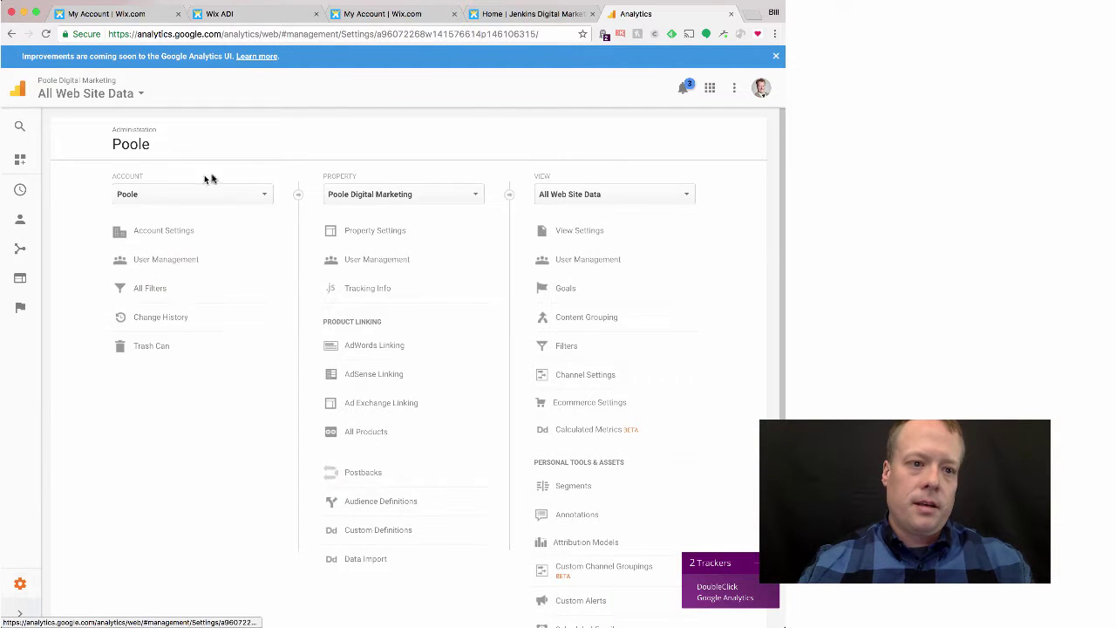
pyautogui.click(263, 195)
pyautogui.click(179, 394)
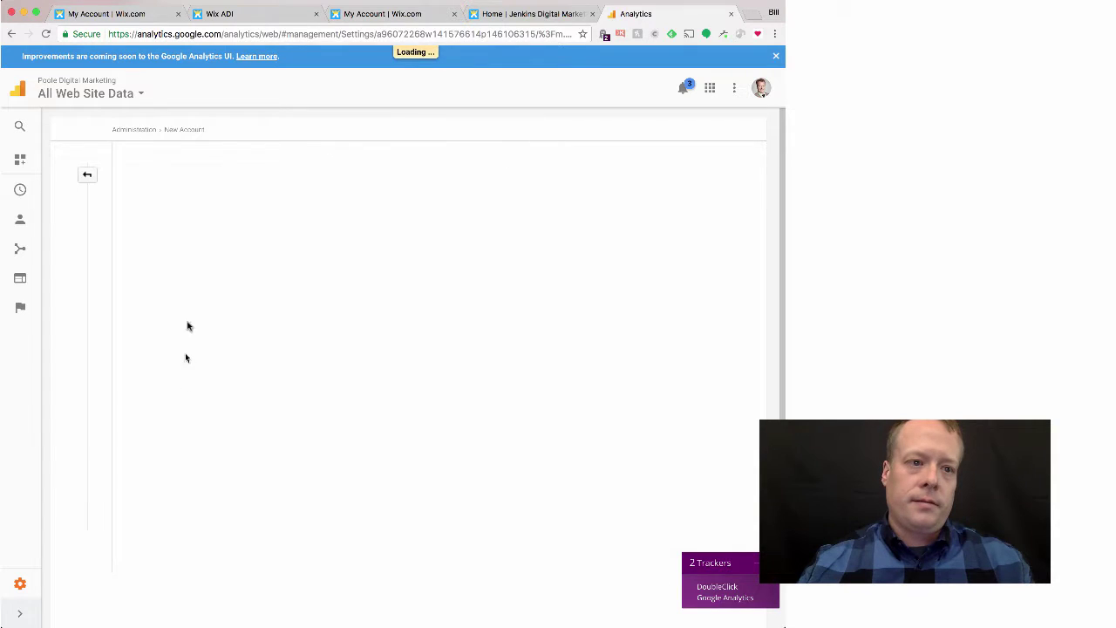
# Step: Create account 'Jenkins' for website 'Jenkins Digital Marketing' at its wixsite.com URL and get a tracking ID
pyautogui.click(194, 288)
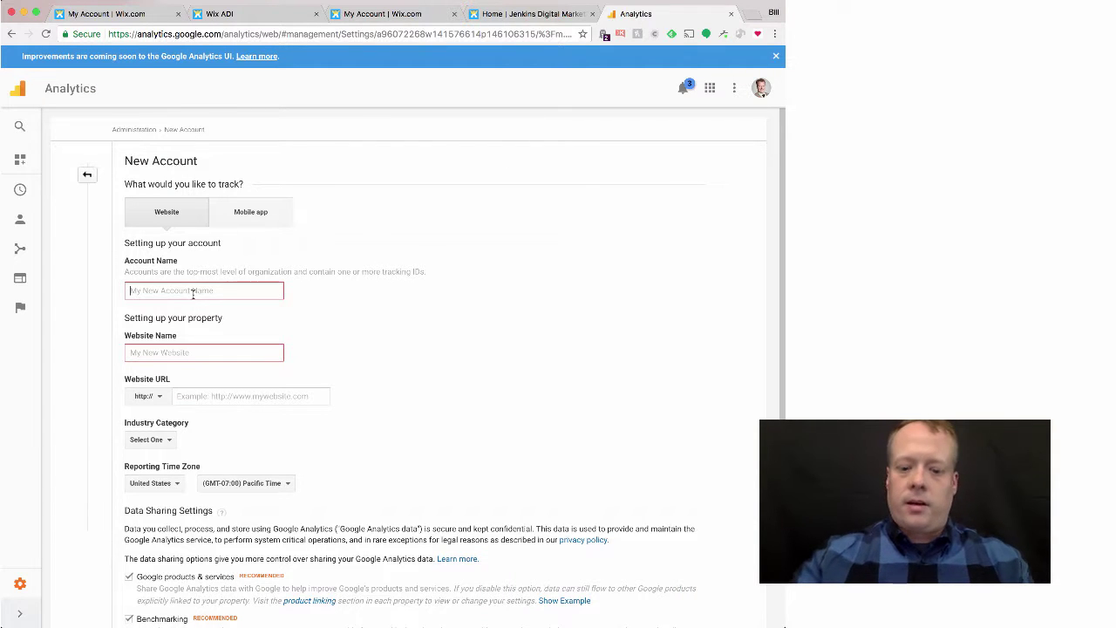
pyautogui.write('Jenkins')
pyautogui.press('Tab')
pyautogui.write('Je')
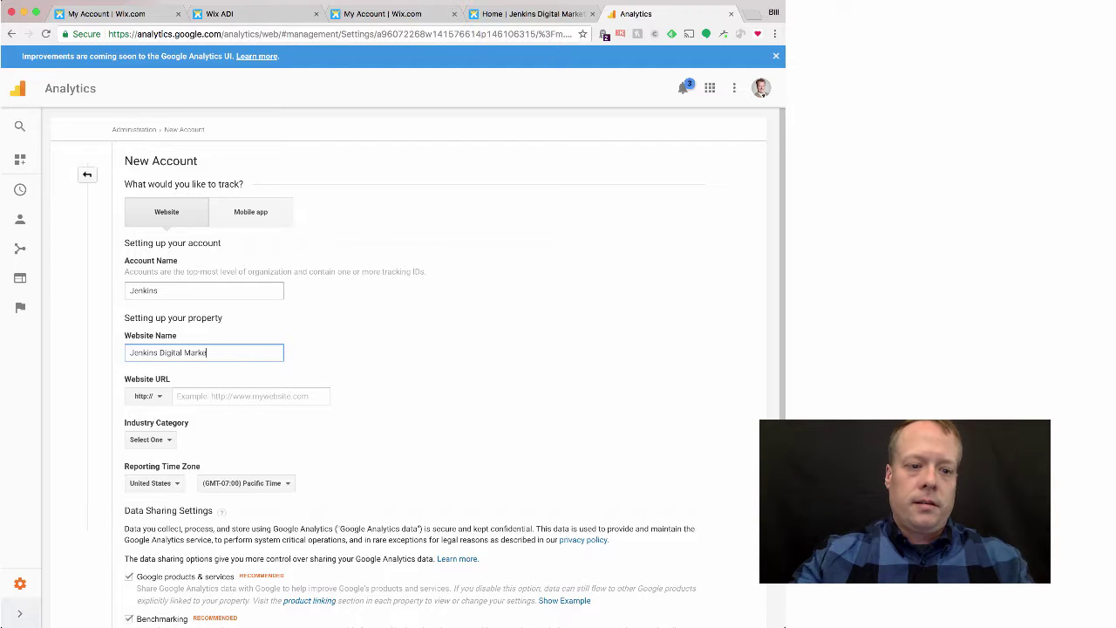
pyautogui.write('nkins Digital Marketing')
pyautogui.press('Tab')
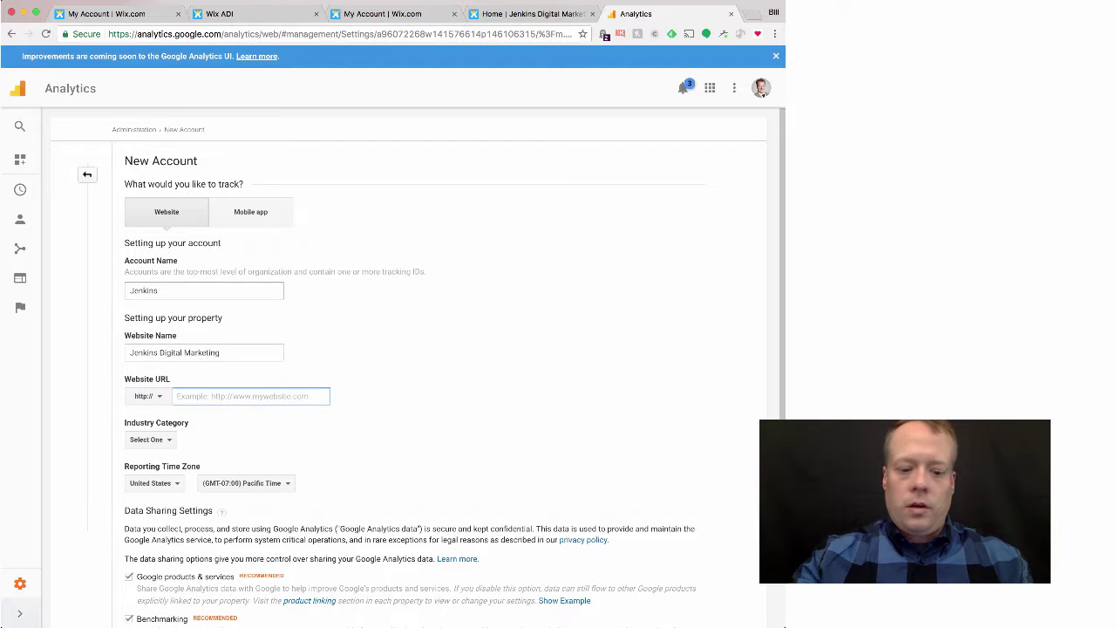
pyautogui.write('j')
pyautogui.press('BackSpace')
pyautogui.write('billrand.wixsit')
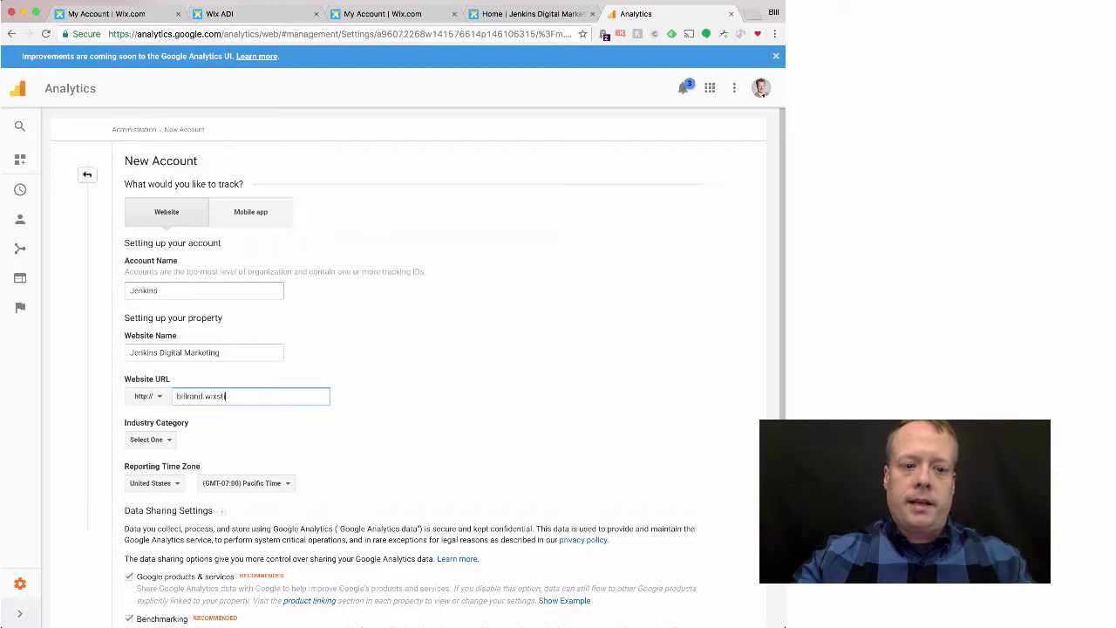
pyautogui.write('e')
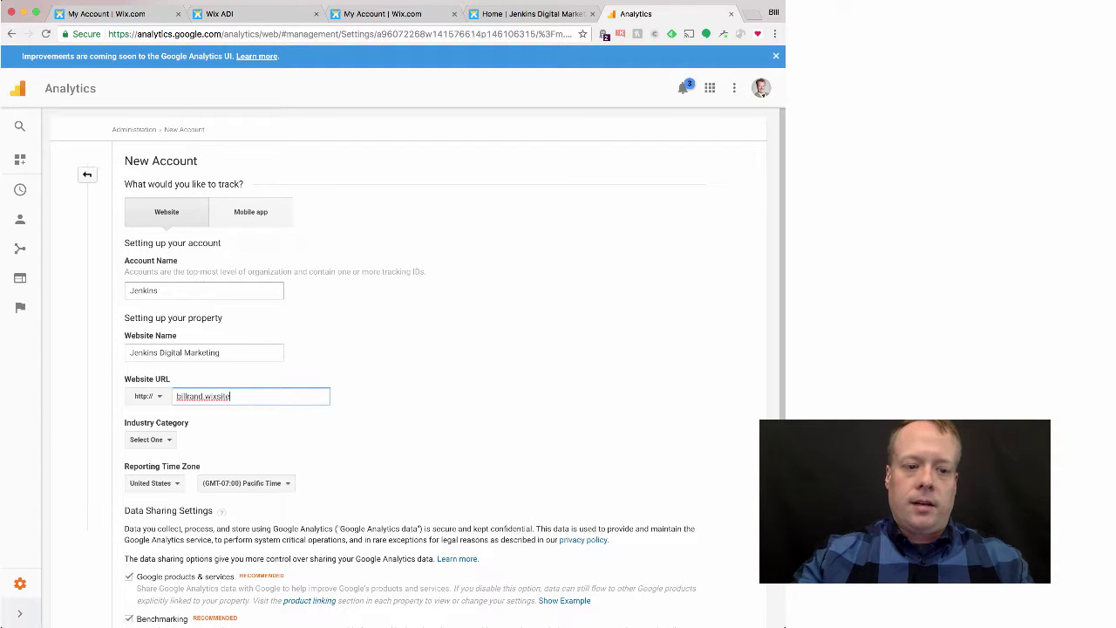
pyautogui.write('.com/jenkins')
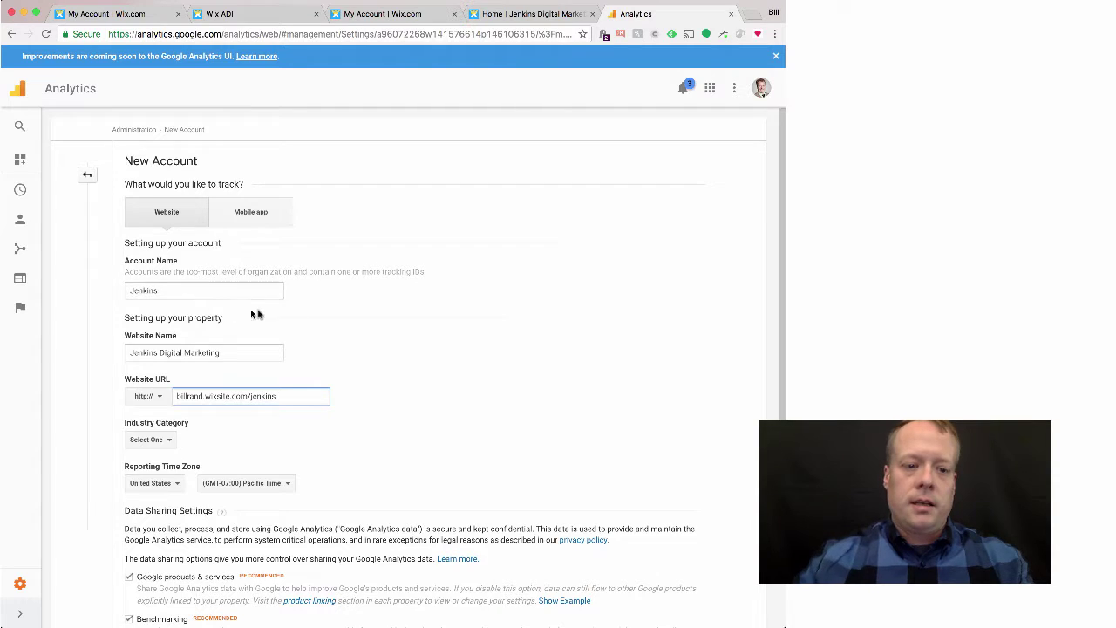
pyautogui.scroll(-5, 276, 316)
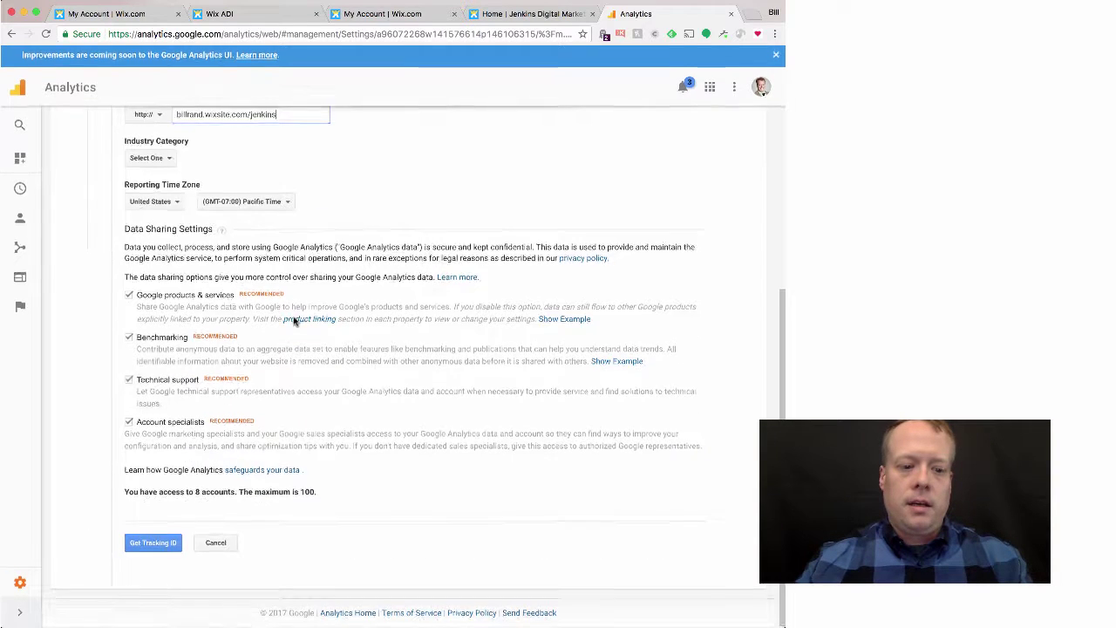
pyautogui.click(156, 545)
pyautogui.click(235, 471)
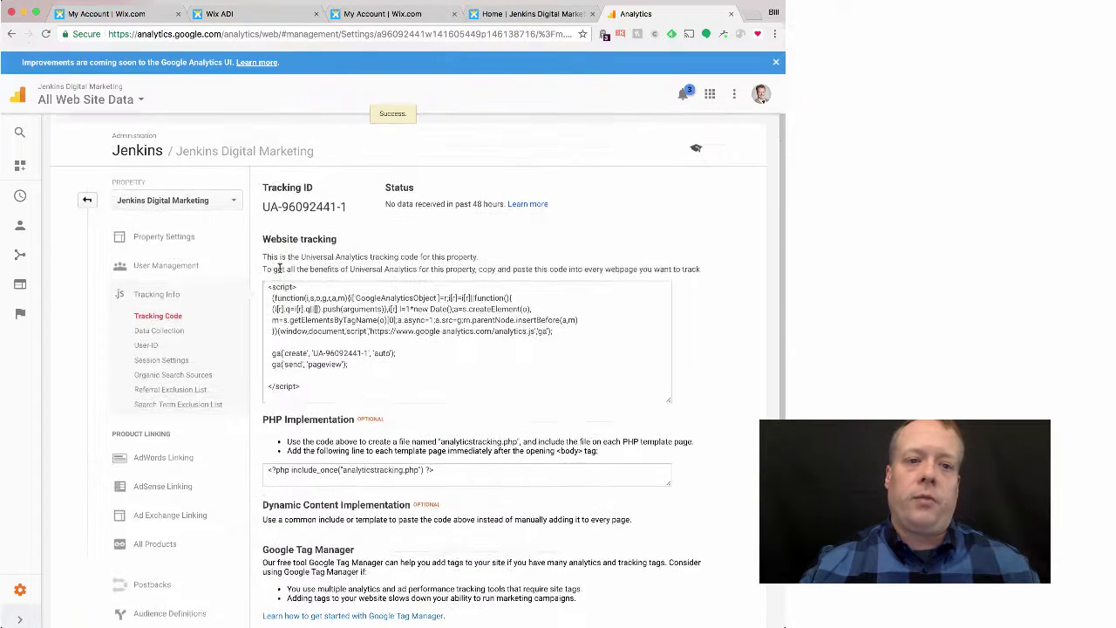
# Step: Select the Jenkins property's new tracking ID, then switch back to the live Jenkins site tab
pyautogui.scroll(-1, 305, 244)
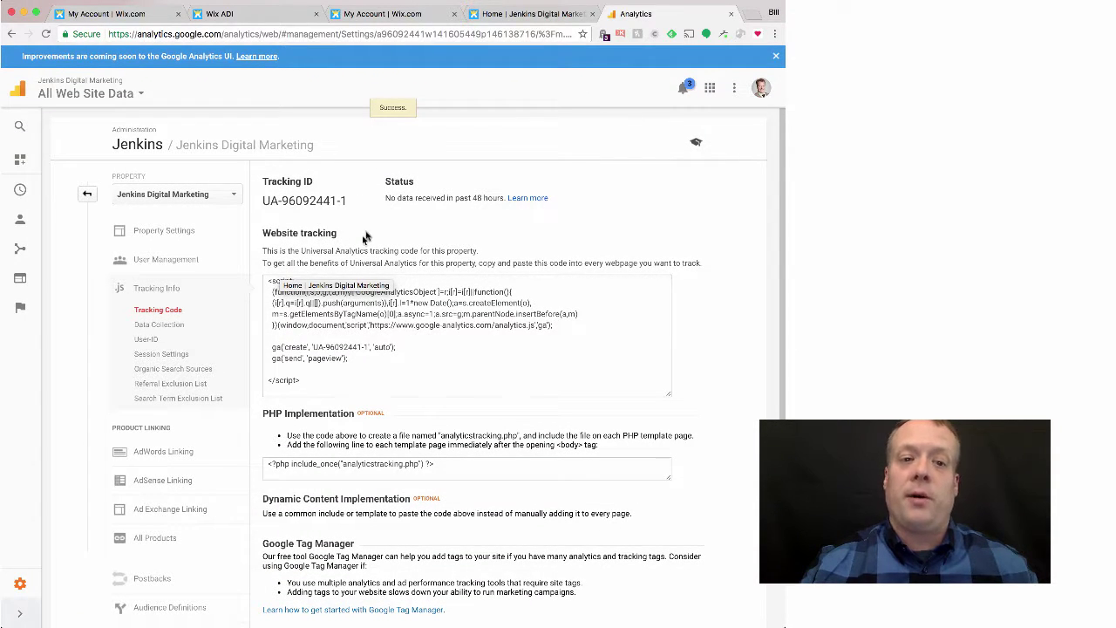
pyautogui.moveTo(357, 204); pyautogui.dragTo(257, 198)
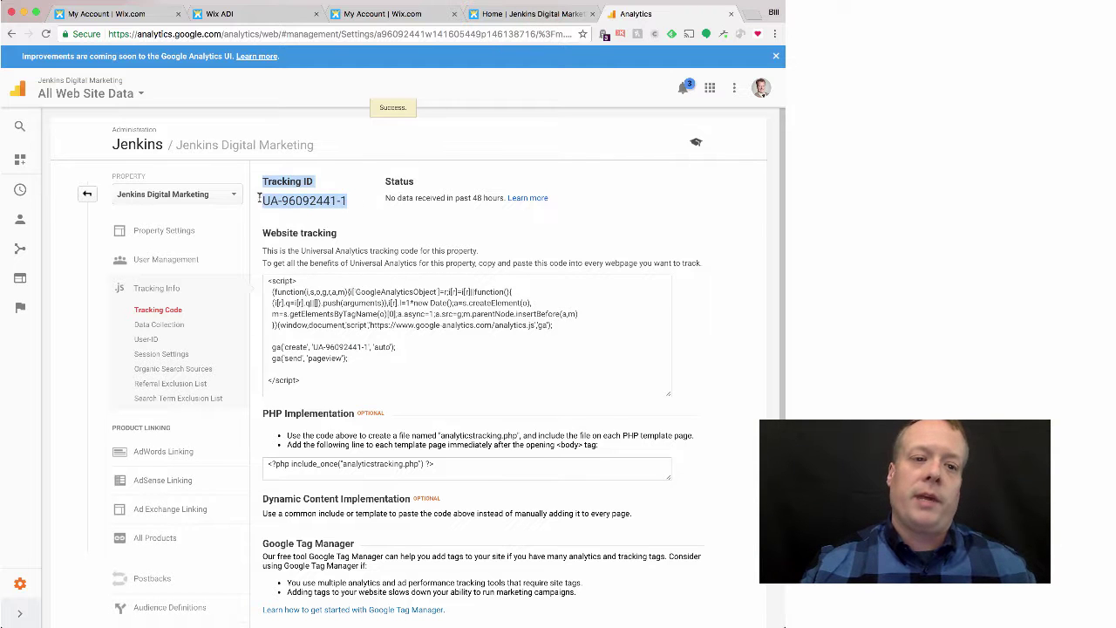
pyautogui.click(536, 14)
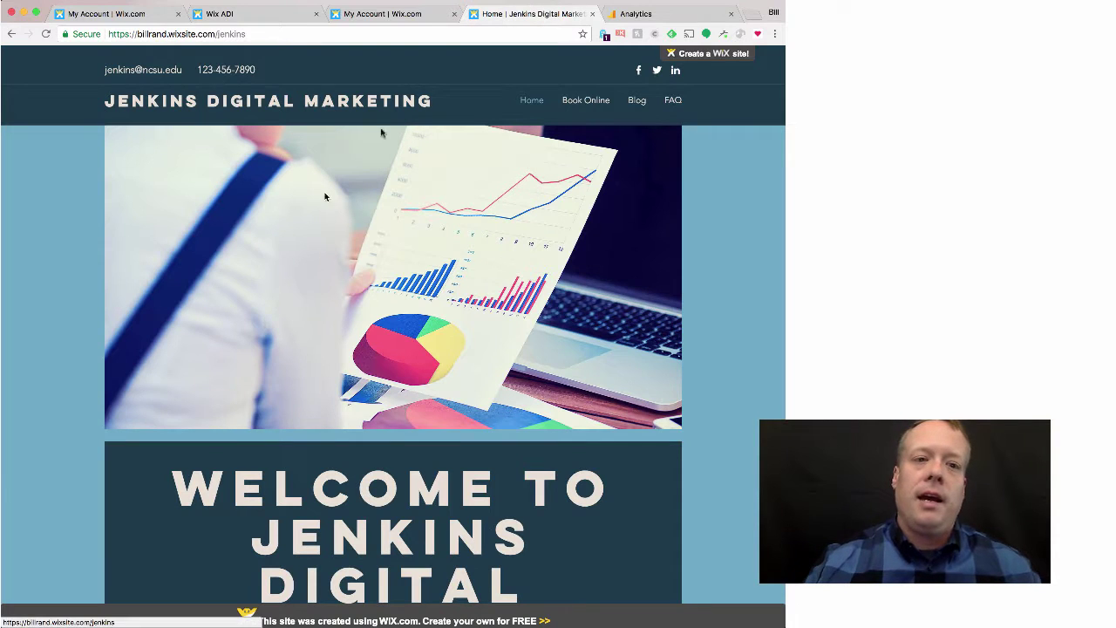
# Step: From Site Manager's Analytics settings, open the Premium plans page listing plans from $9.08 to $39.92 monthly
pyautogui.click(403, 14)
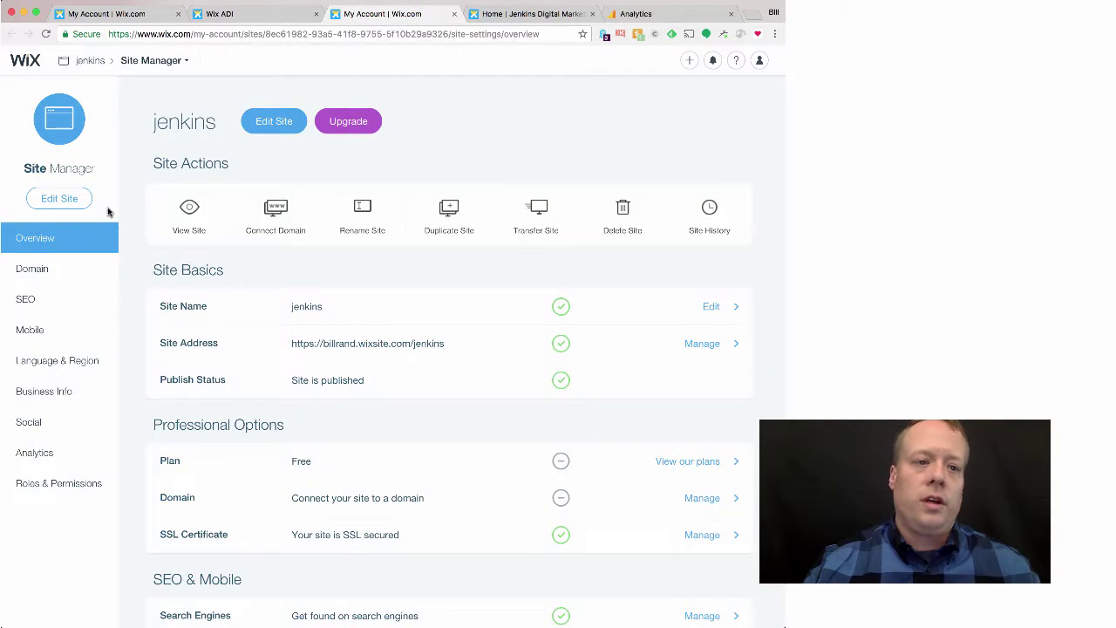
pyautogui.click(26, 456)
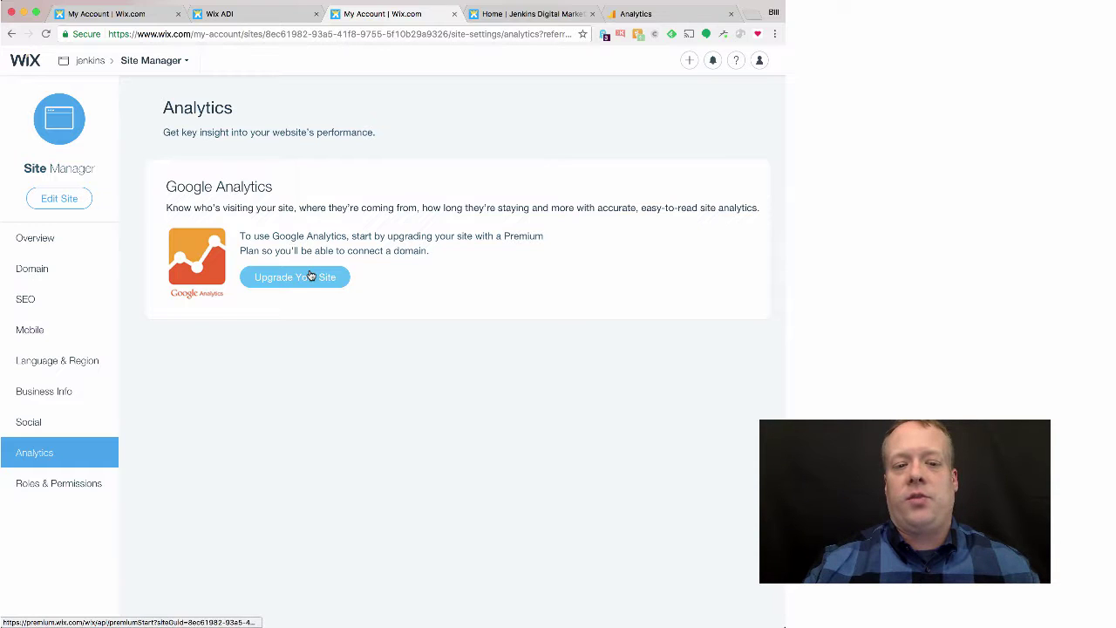
pyautogui.click(310, 276)
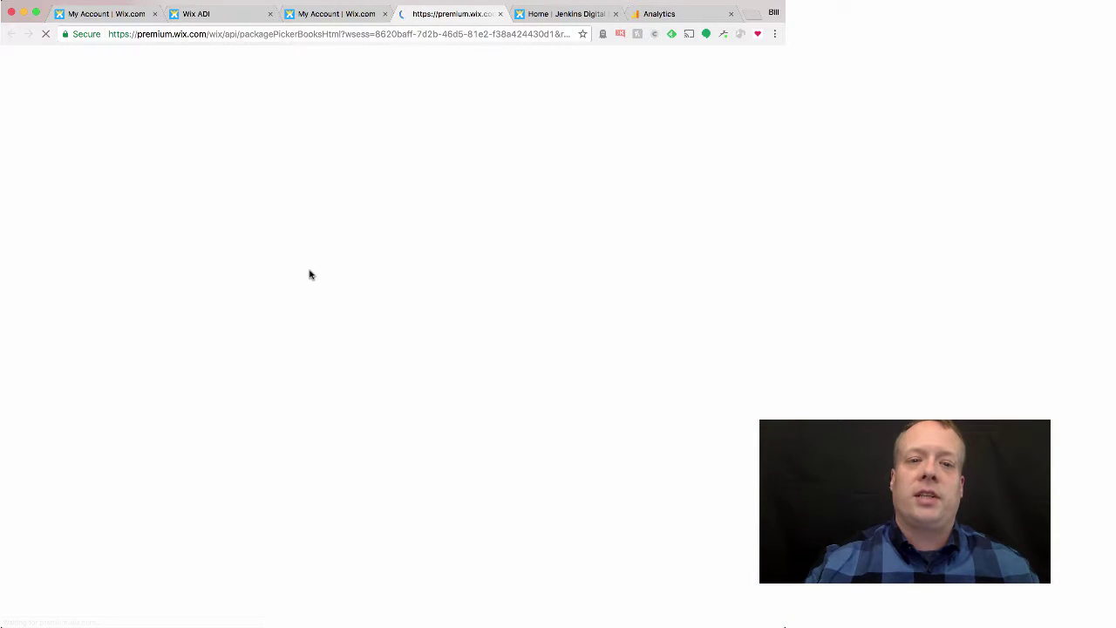